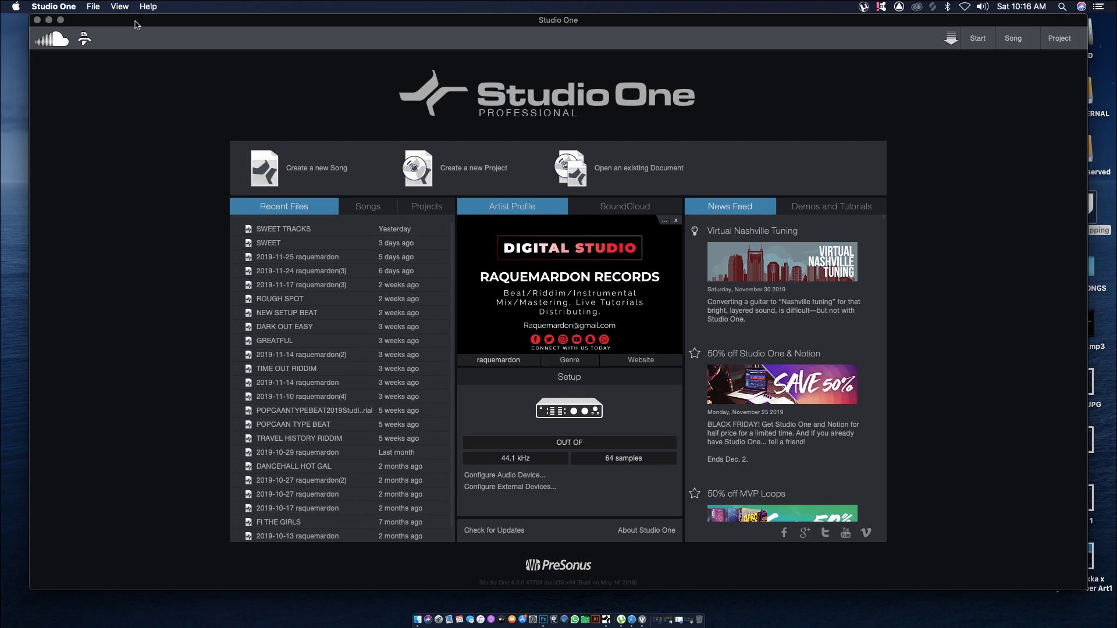
Step: Move the Studio One window slightly left and switch the Start page to full screen
drag(137, 24, 128, 25)
click(52, 21)
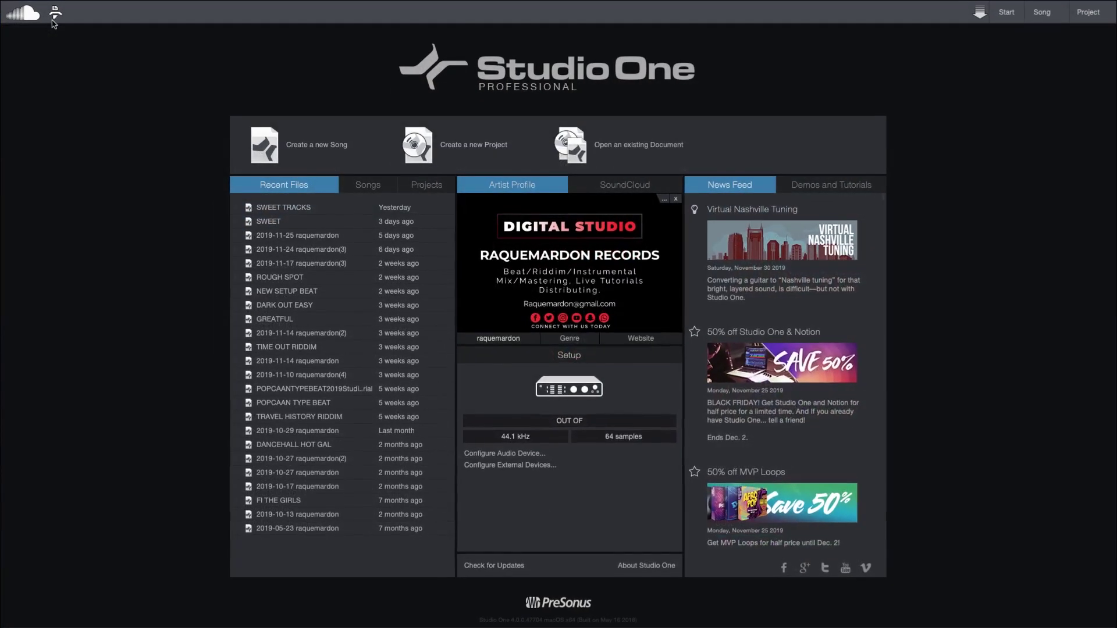
Step: Create a new empty 4/4 song at 44.1 kHz with the tempo set to 90 BPM
click(318, 146)
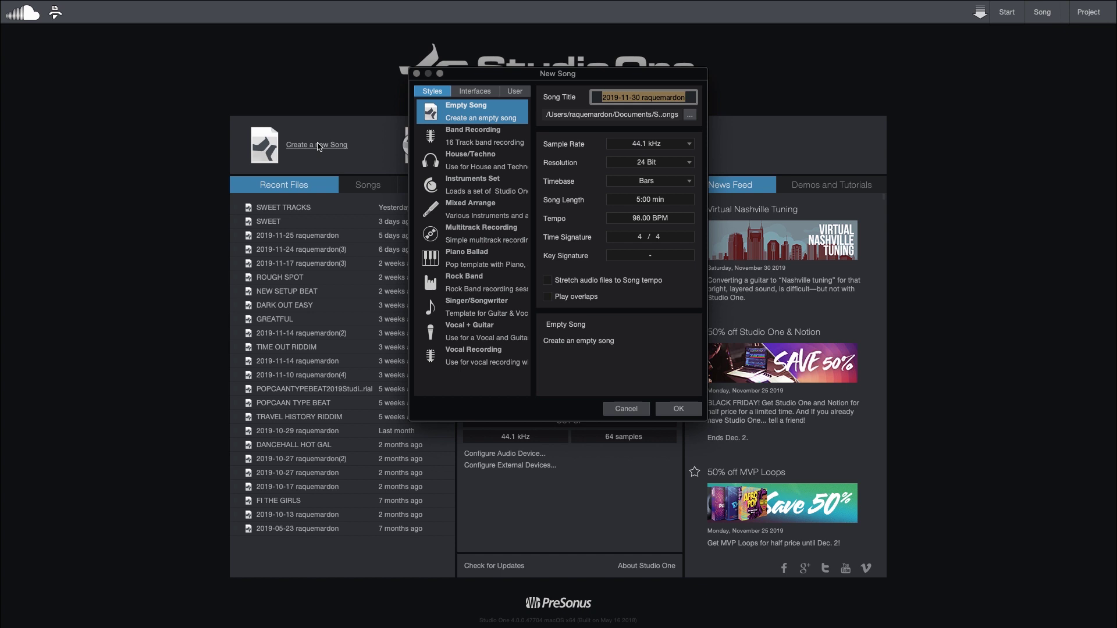
click(671, 221)
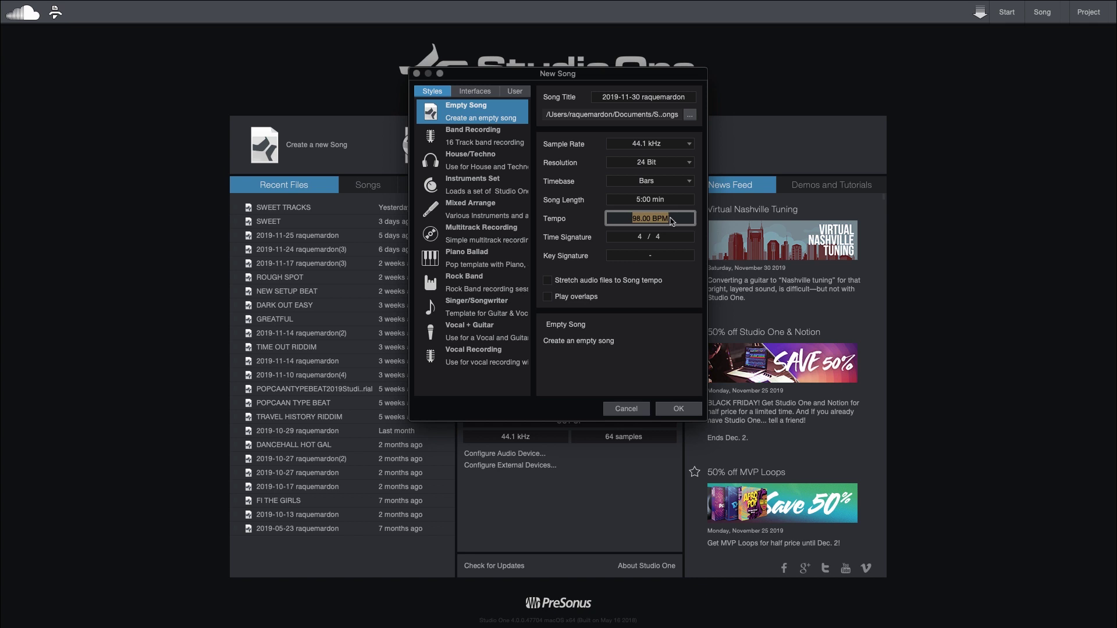
text(90)
key(Return)
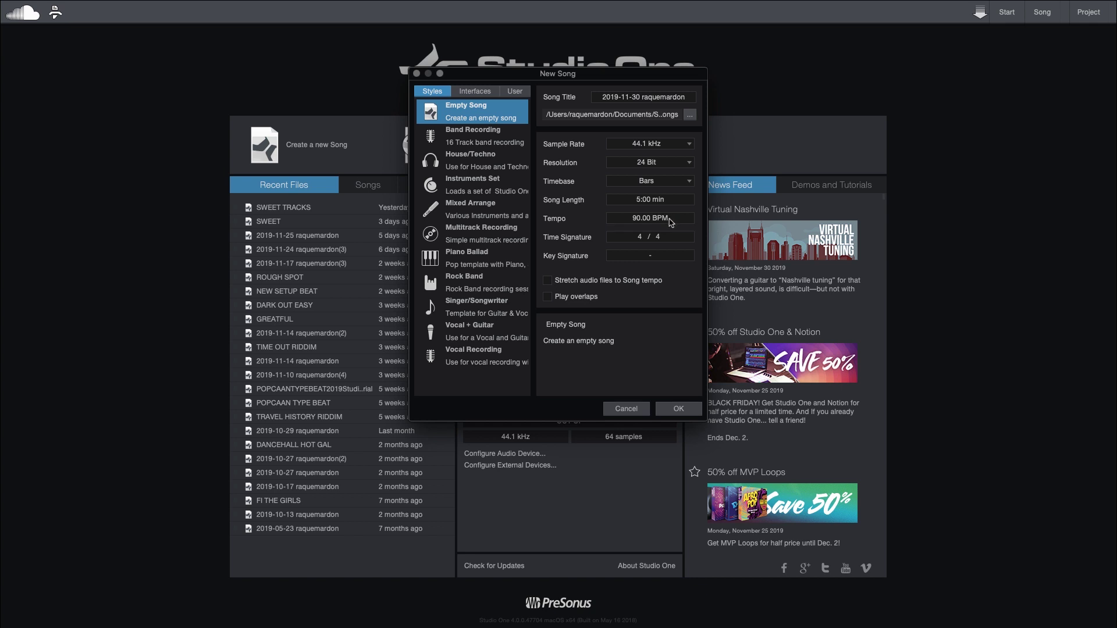
click(678, 409)
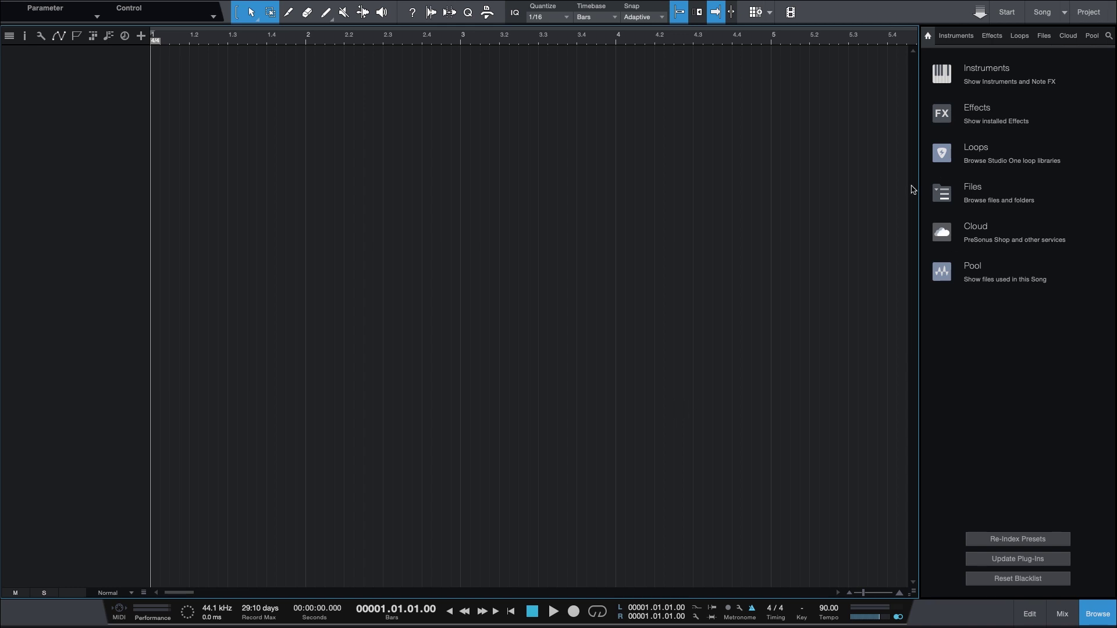
Step: Add Analog Lab 3 from the Instruments browser as a new instrument track
click(987, 71)
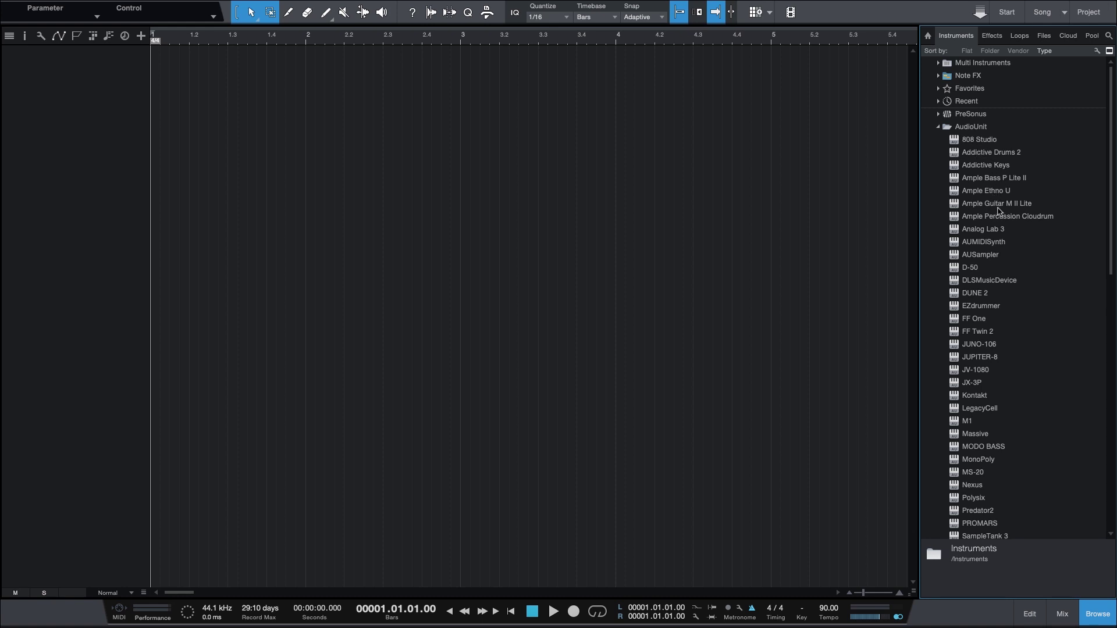
drag(988, 232, 97, 75)
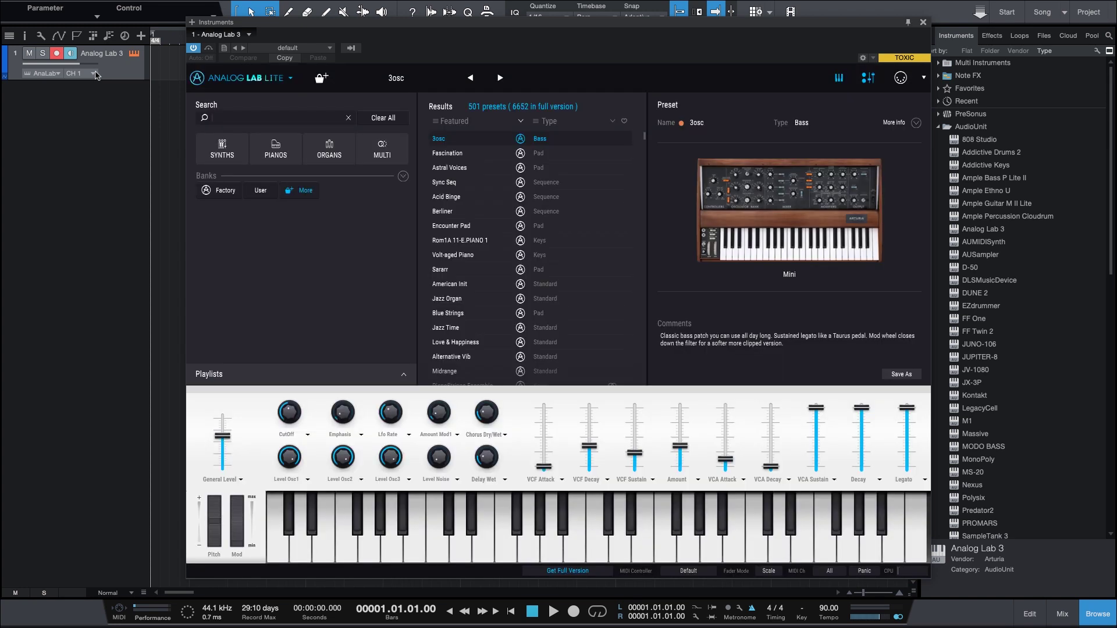
Step: Load the American Small Studio grand piano preset in Analog Lab and close the plug-in window
click(277, 149)
click(468, 227)
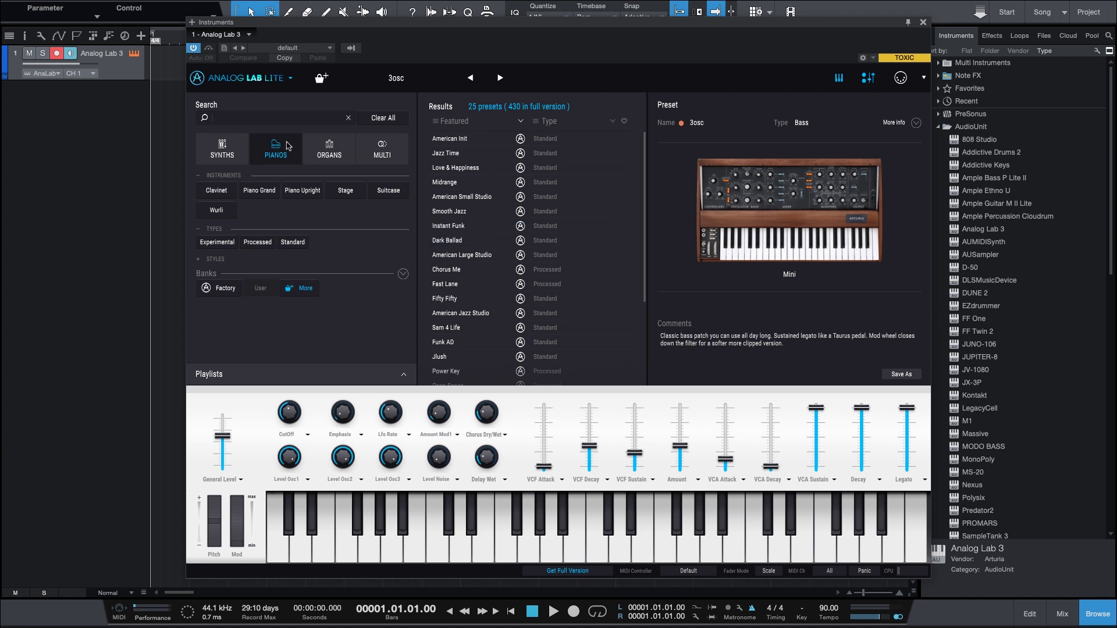
click(259, 190)
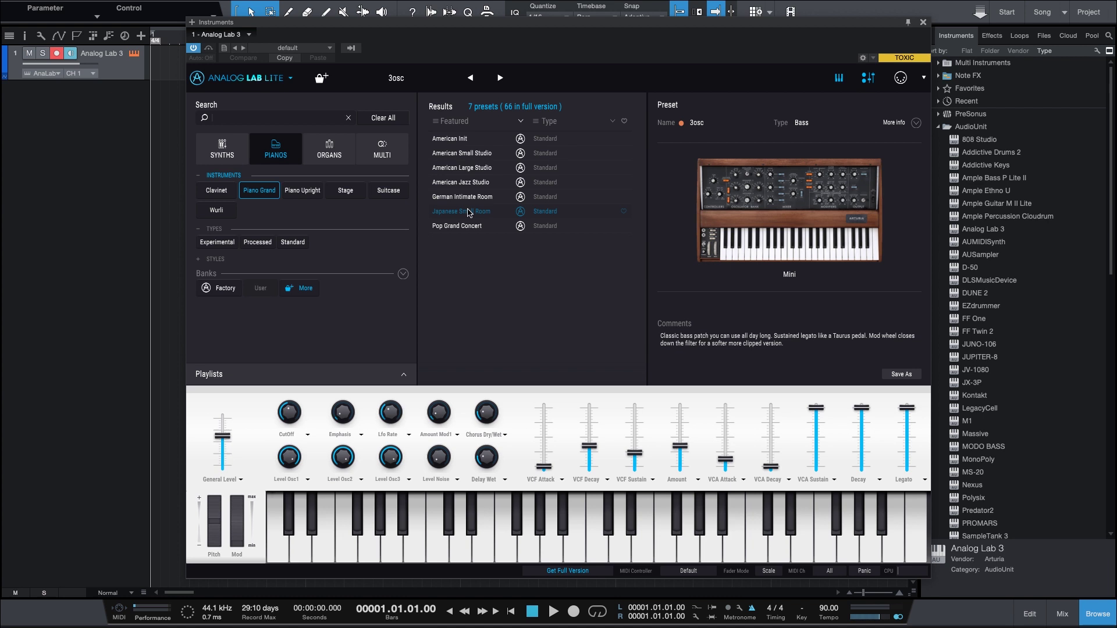
click(454, 139)
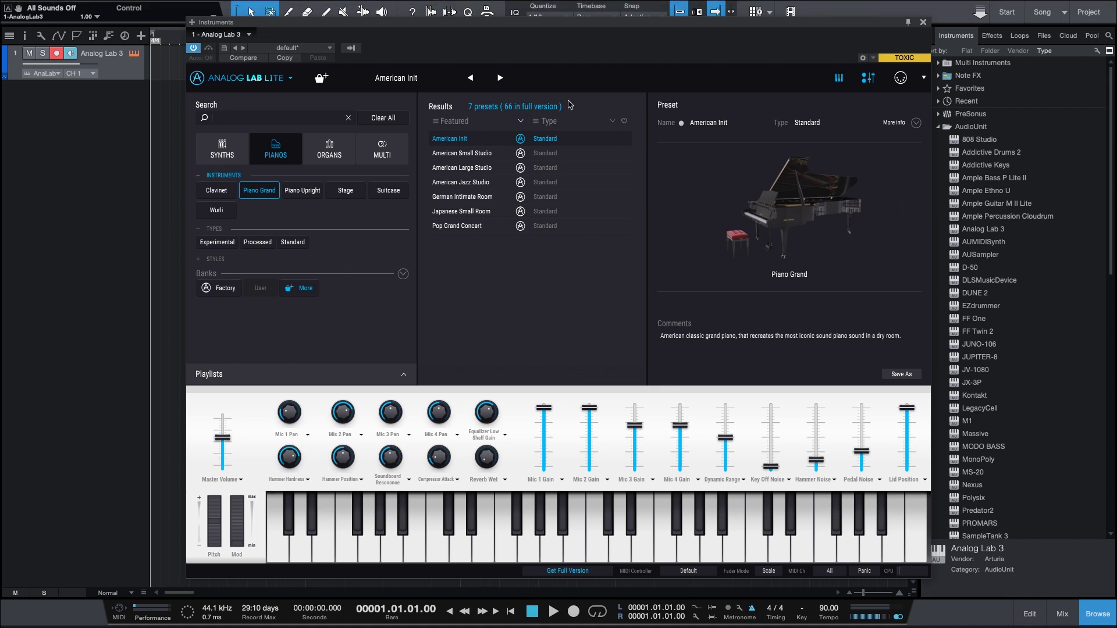
drag(574, 26, 554, 25)
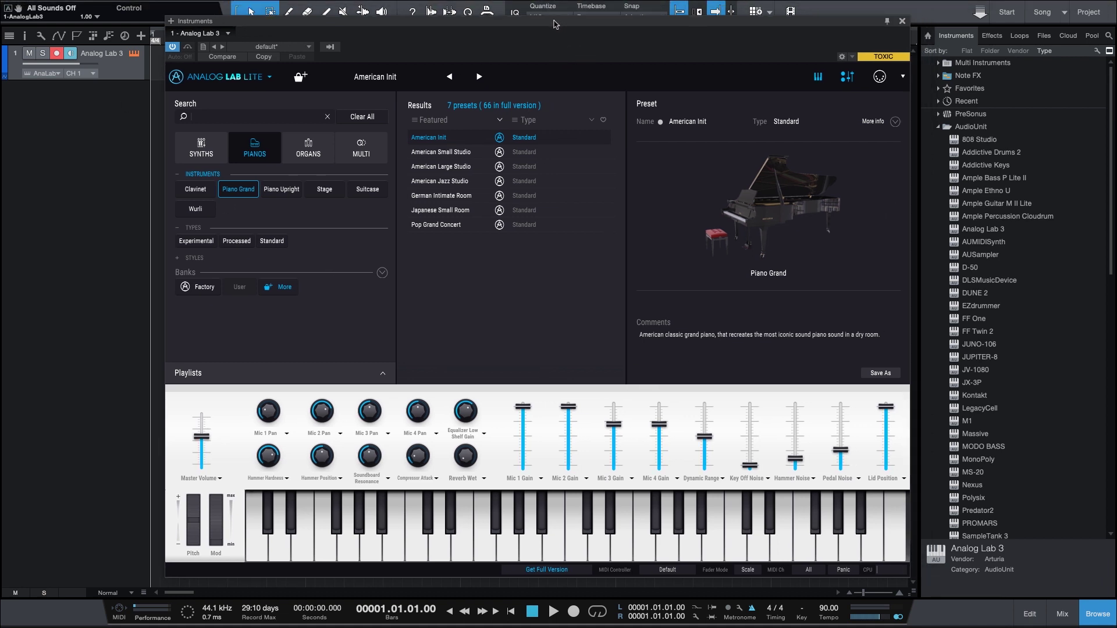
click(451, 152)
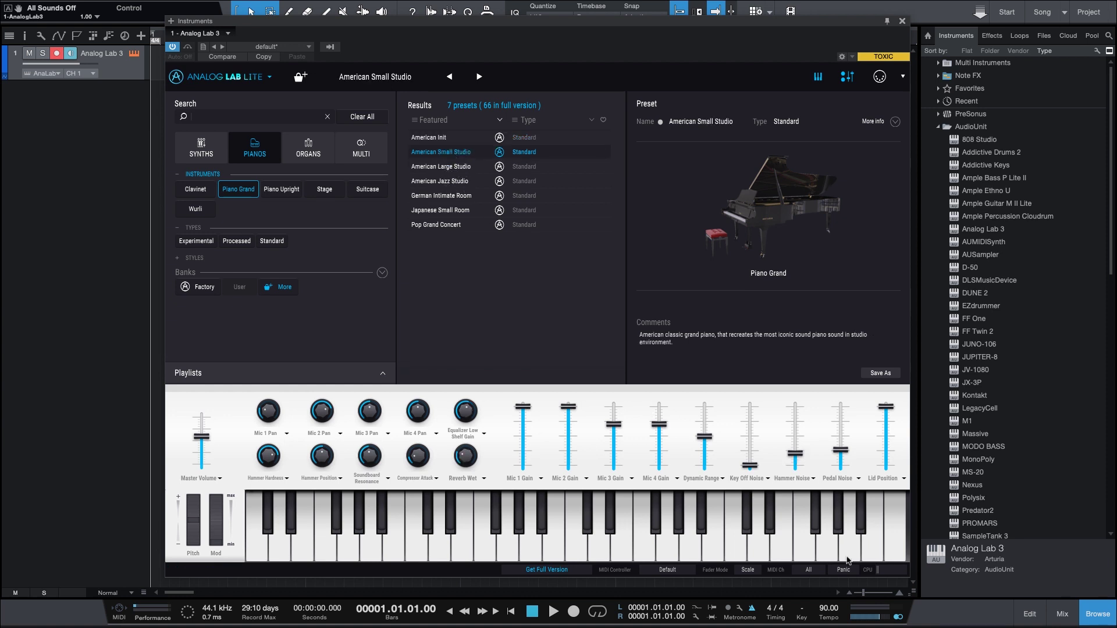
click(902, 21)
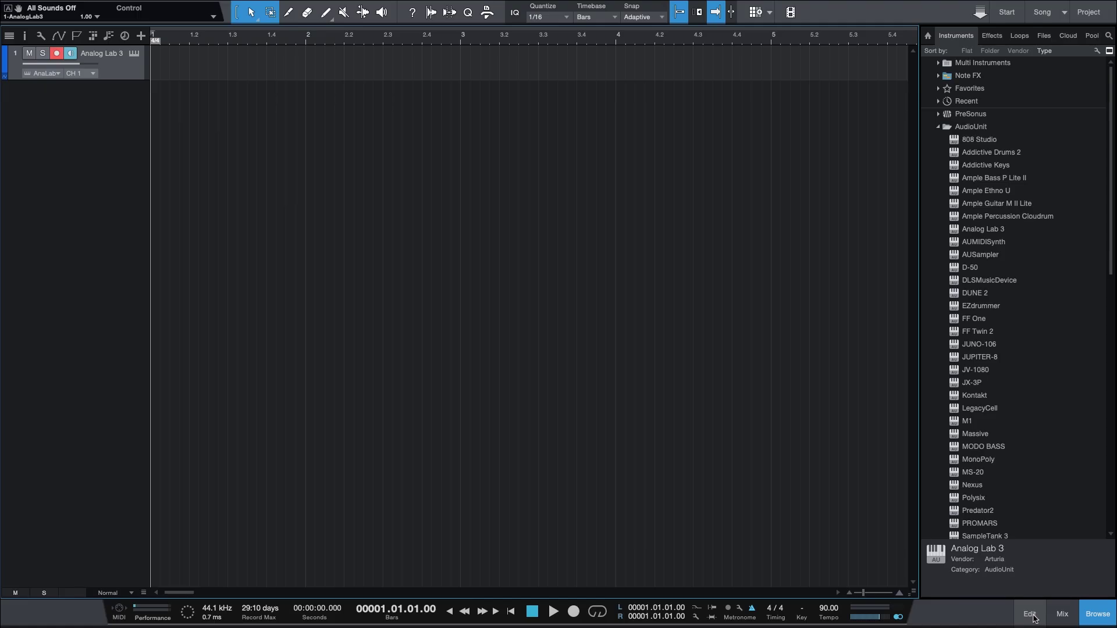
Step: Open the Analog Lab 3 piano roll, detach it into its own window, and maximize it
click(1029, 614)
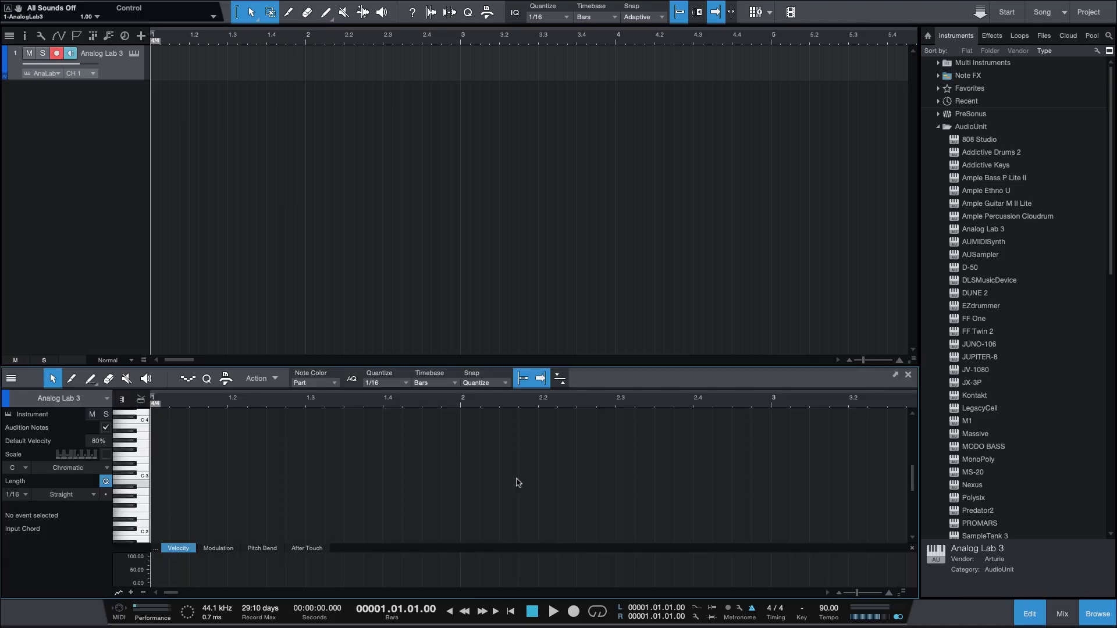
click(895, 374)
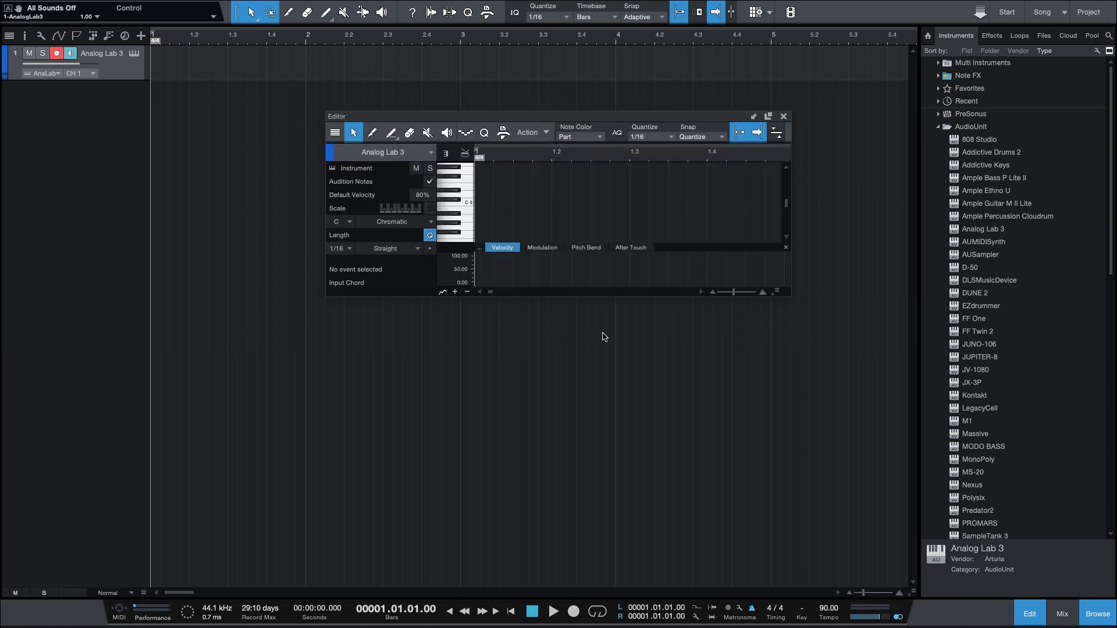
click(768, 117)
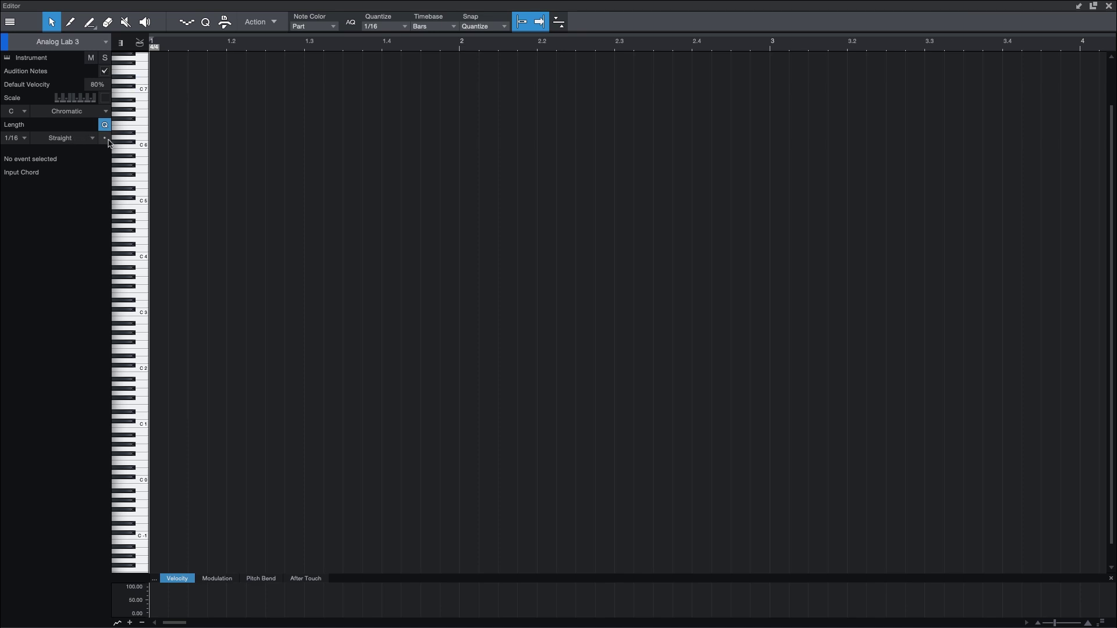
Step: Set the piano-roll scale to A Natural Minor with highlighting, draw an empty bar 1–2 part, and close the editor
click(24, 112)
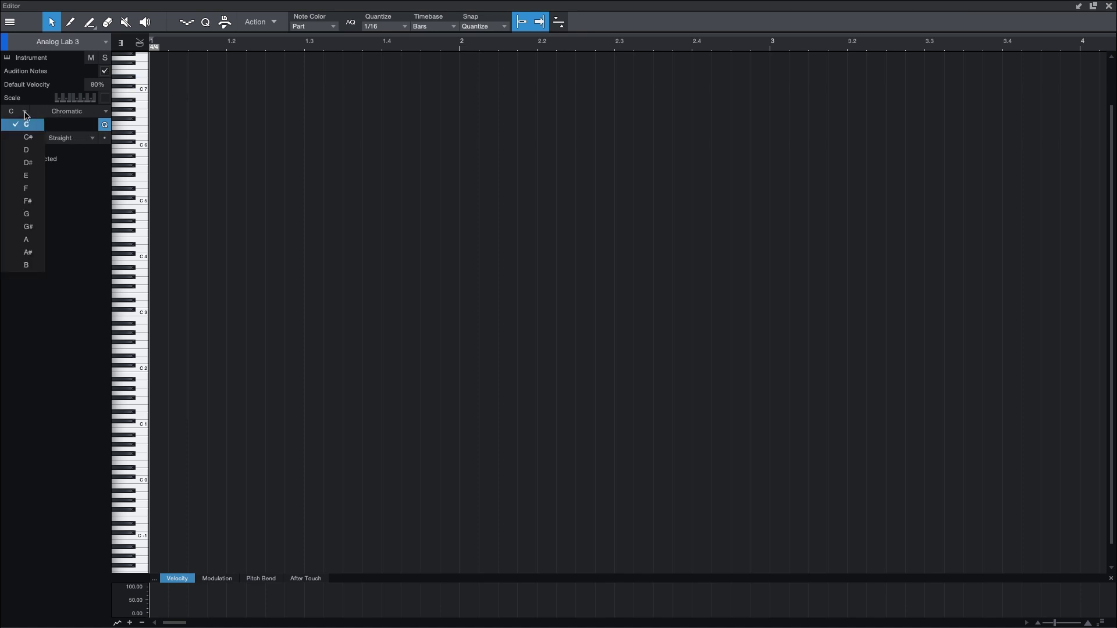
key(Escape)
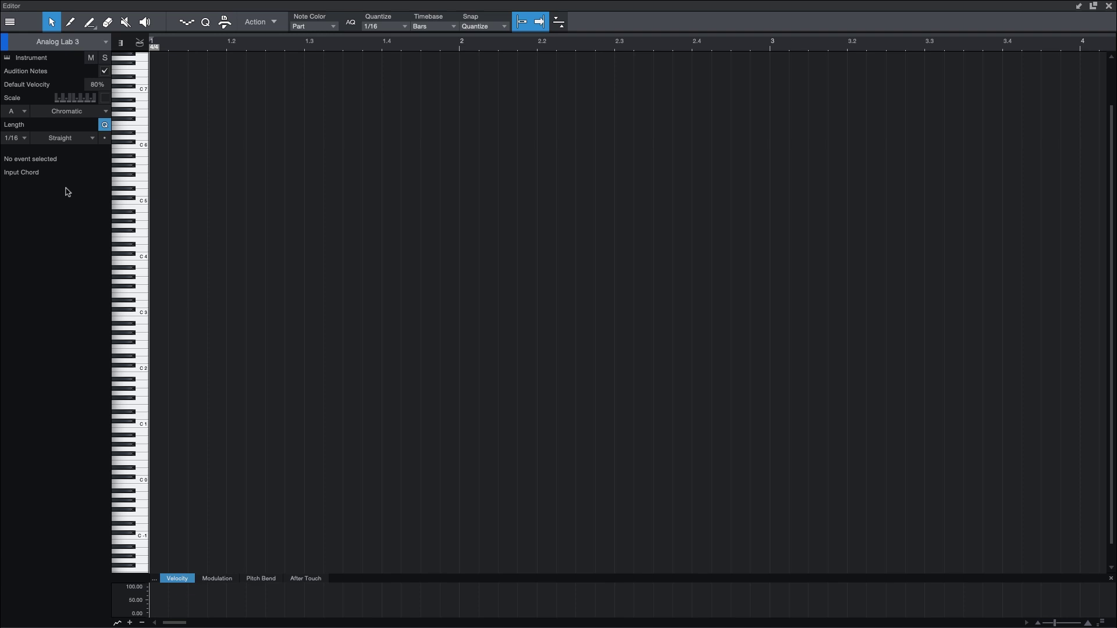
click(86, 112)
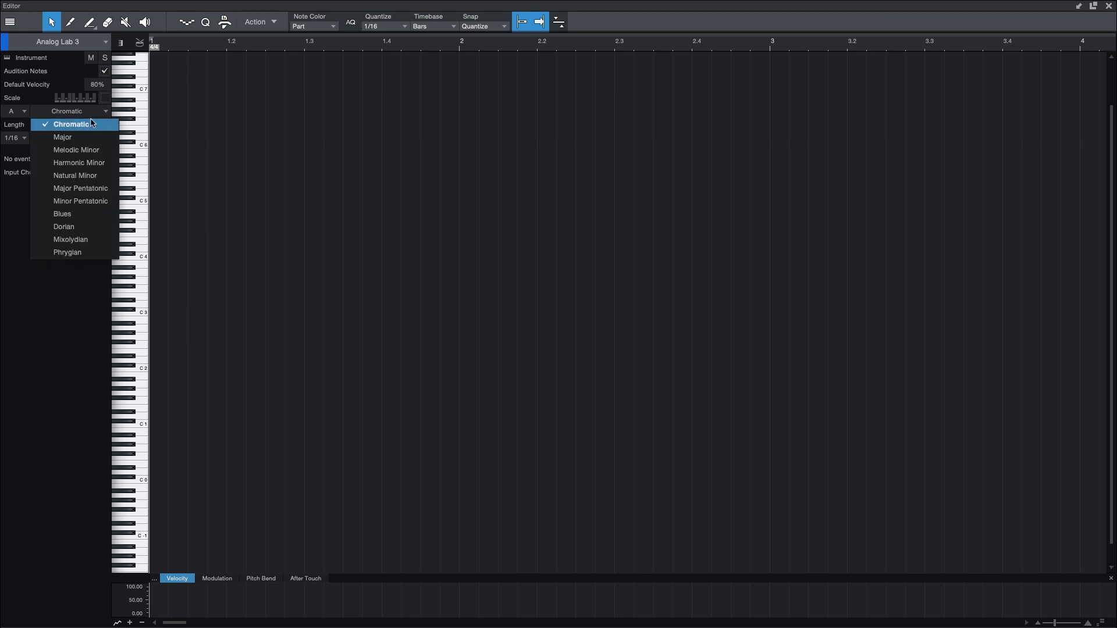
click(86, 176)
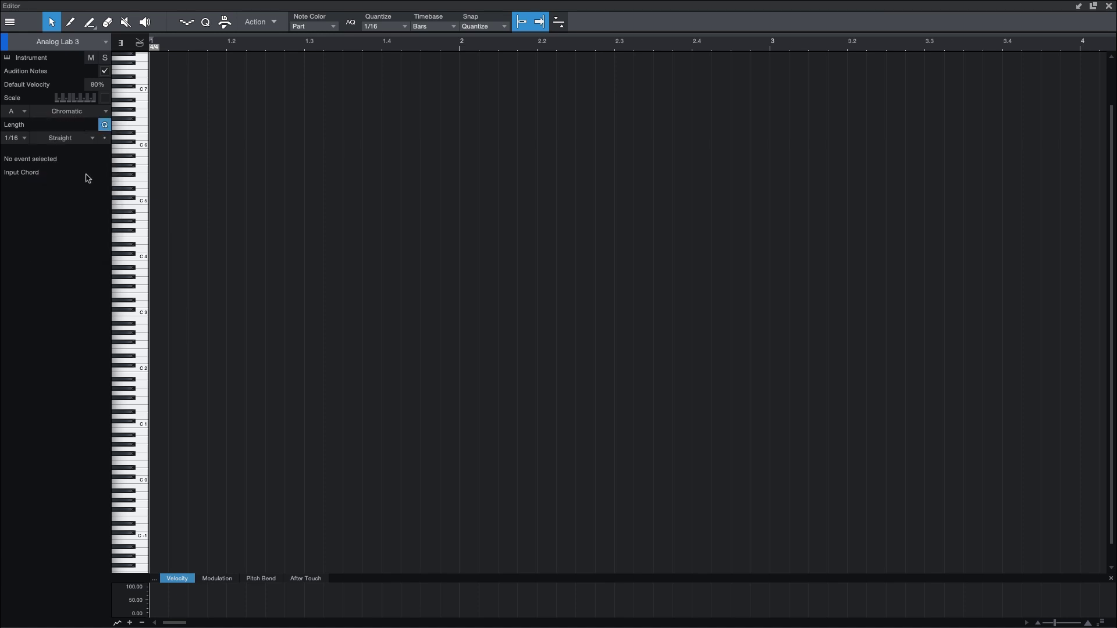
click(105, 97)
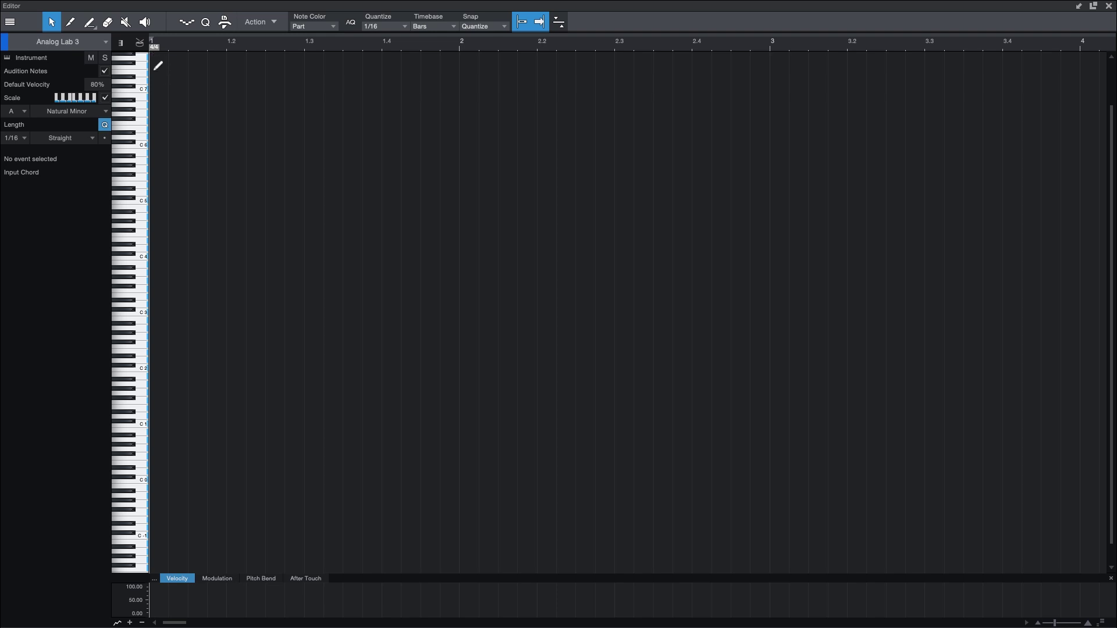
drag(158, 65, 469, 94)
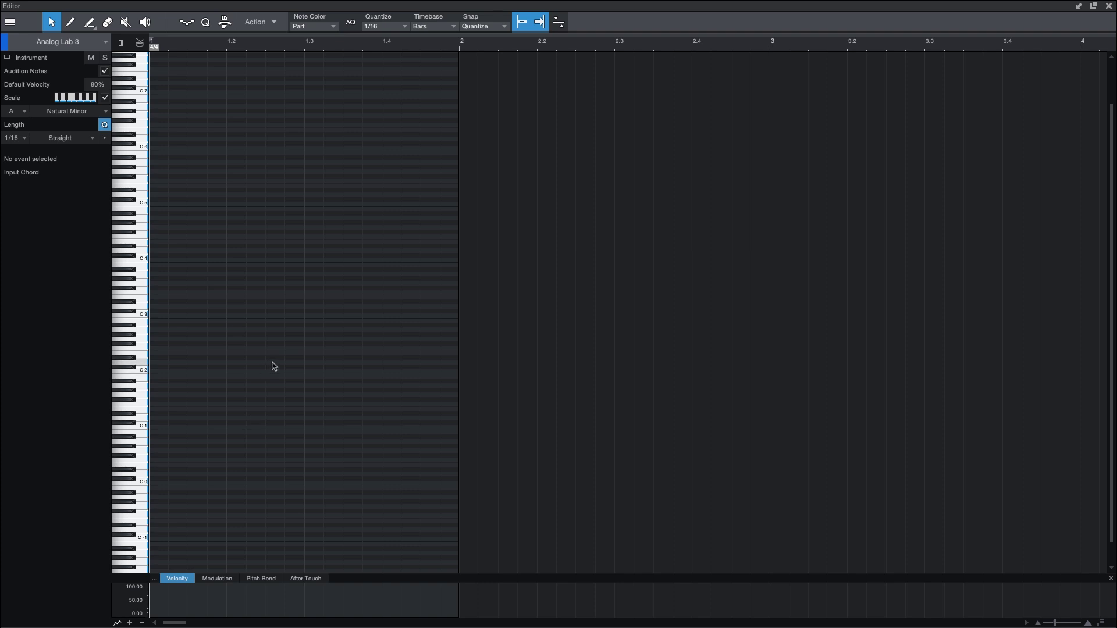
click(1108, 6)
Step: Delete the empty part, turn on the metronome, and record a take of piano chords
click(274, 71)
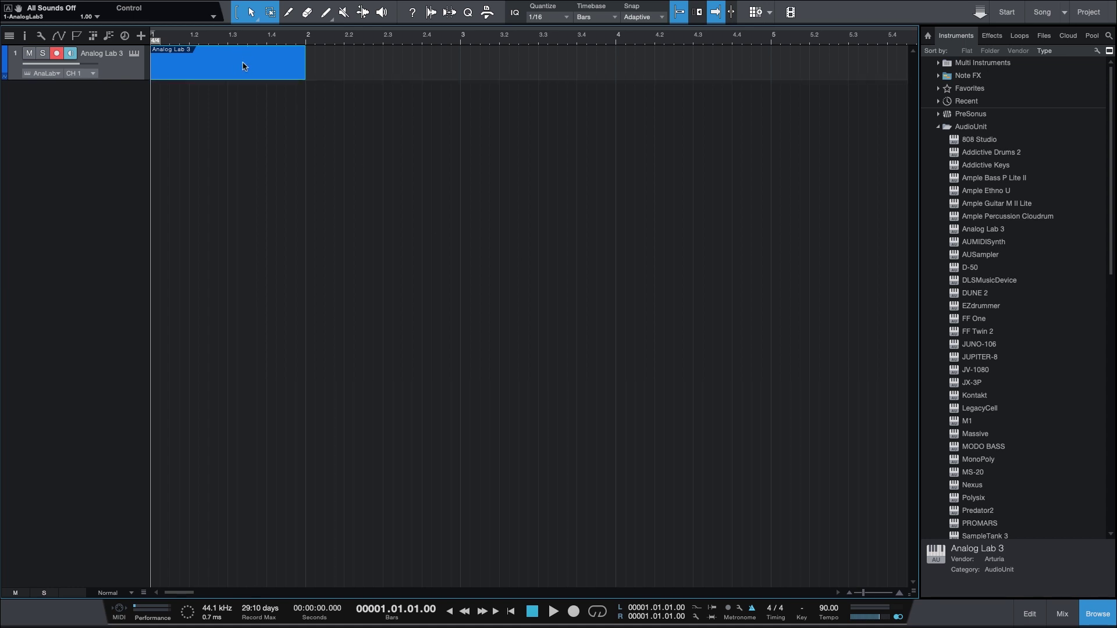
key(Delete)
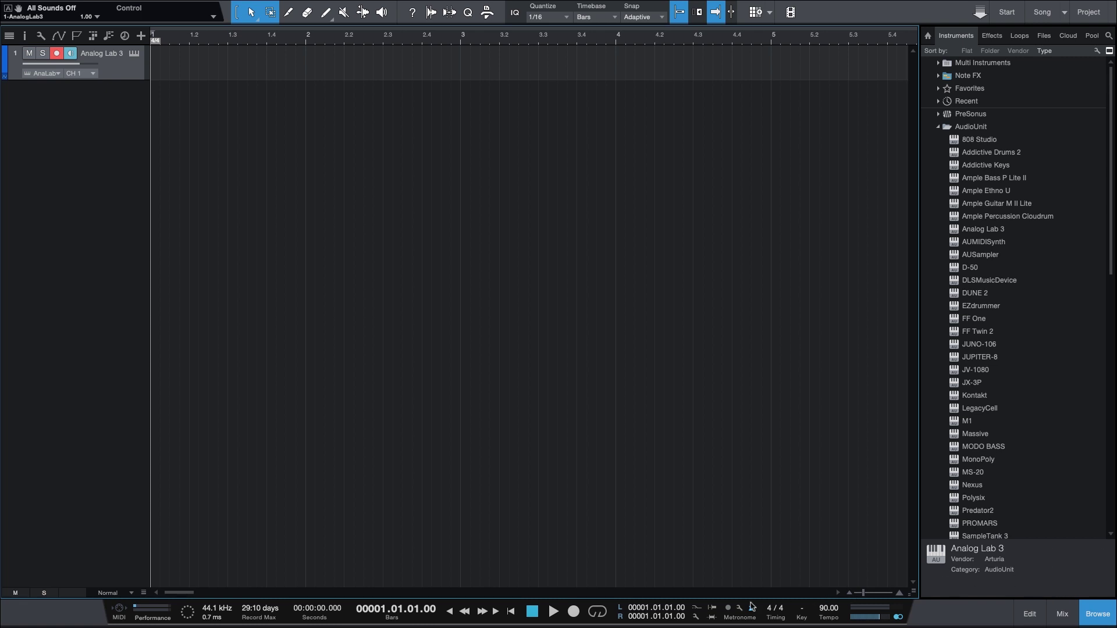
click(728, 608)
key(KP_Multiply)
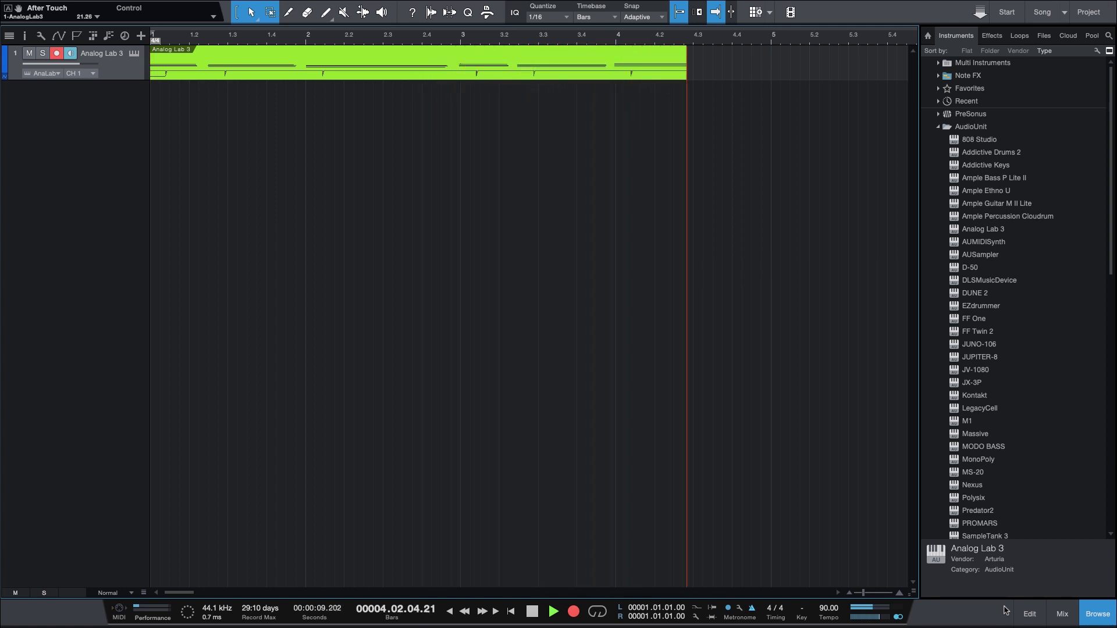
key(space)
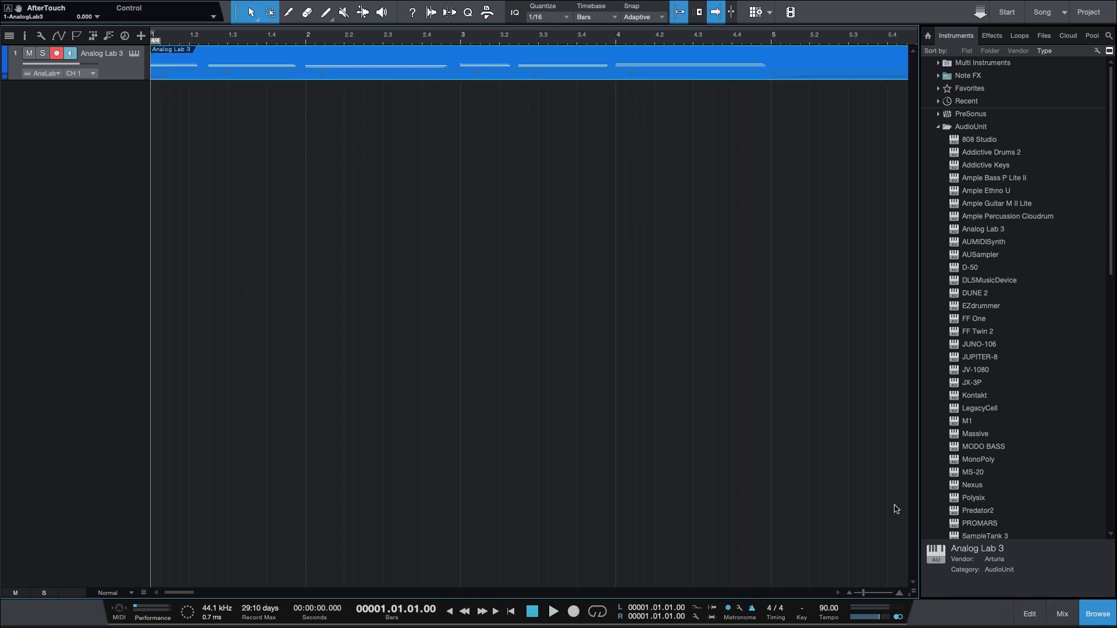
Step: Trim the recorded Analog Lab 3 part back so it ends at bar 5
click(1029, 614)
click(1107, 6)
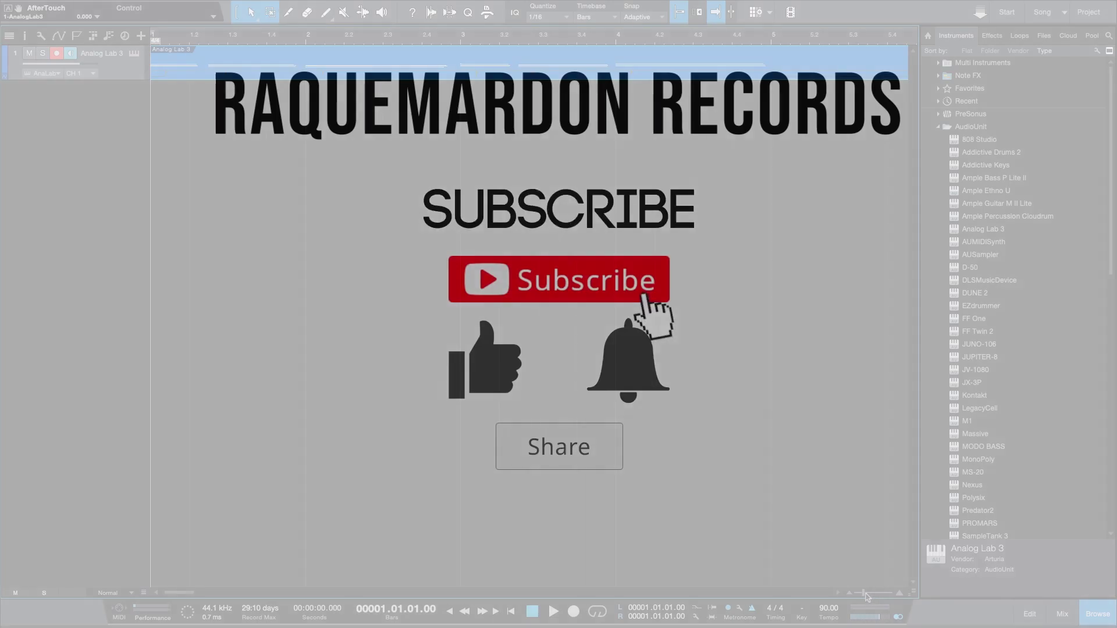
click(860, 592)
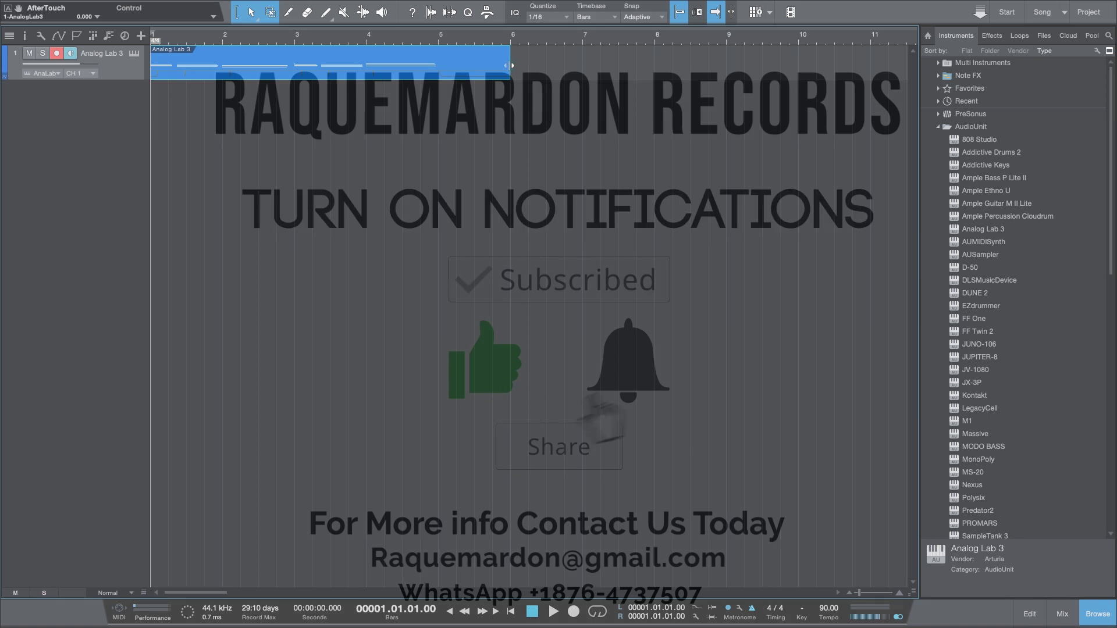
drag(510, 69, 440, 68)
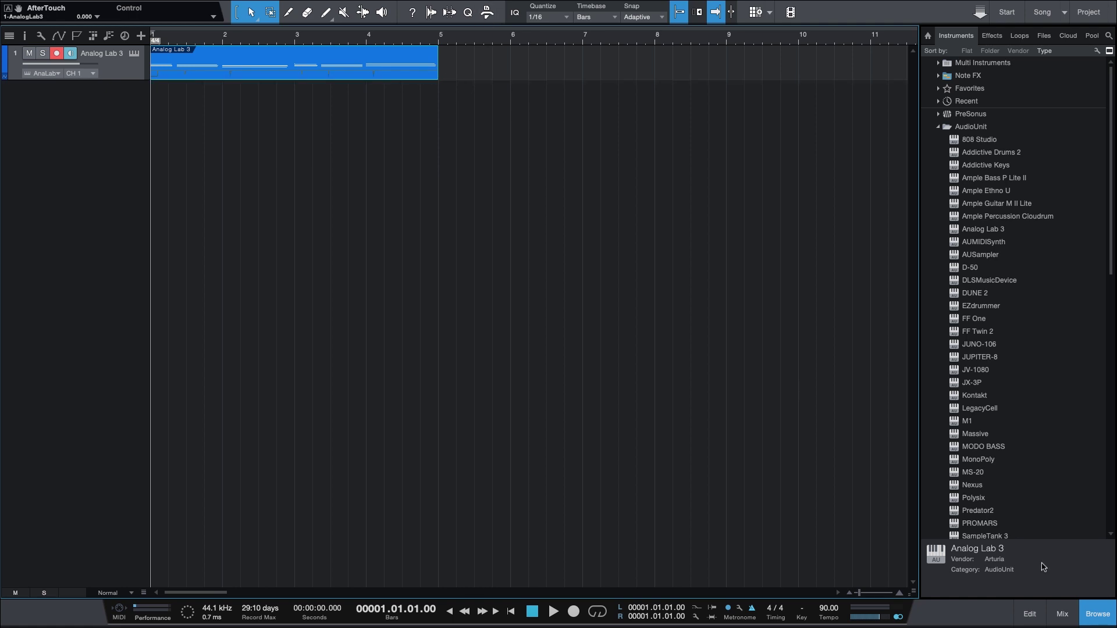
Step: Open the trimmed part in the note editor and inspect the chord notes, leaving none selected
click(1029, 613)
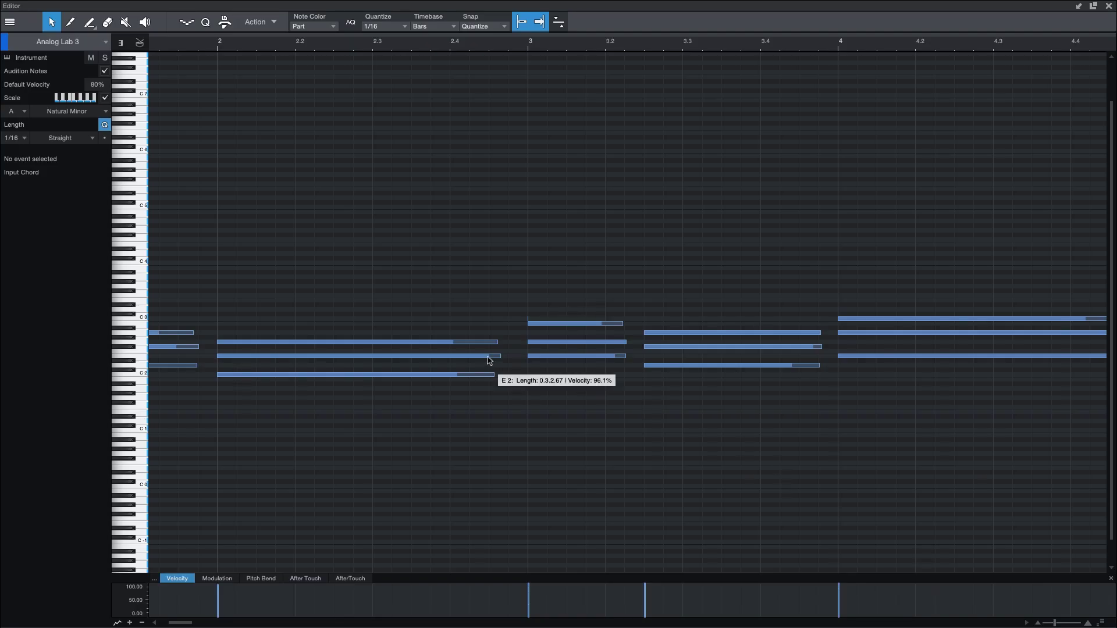
drag(508, 275, 579, 320)
key(Right)
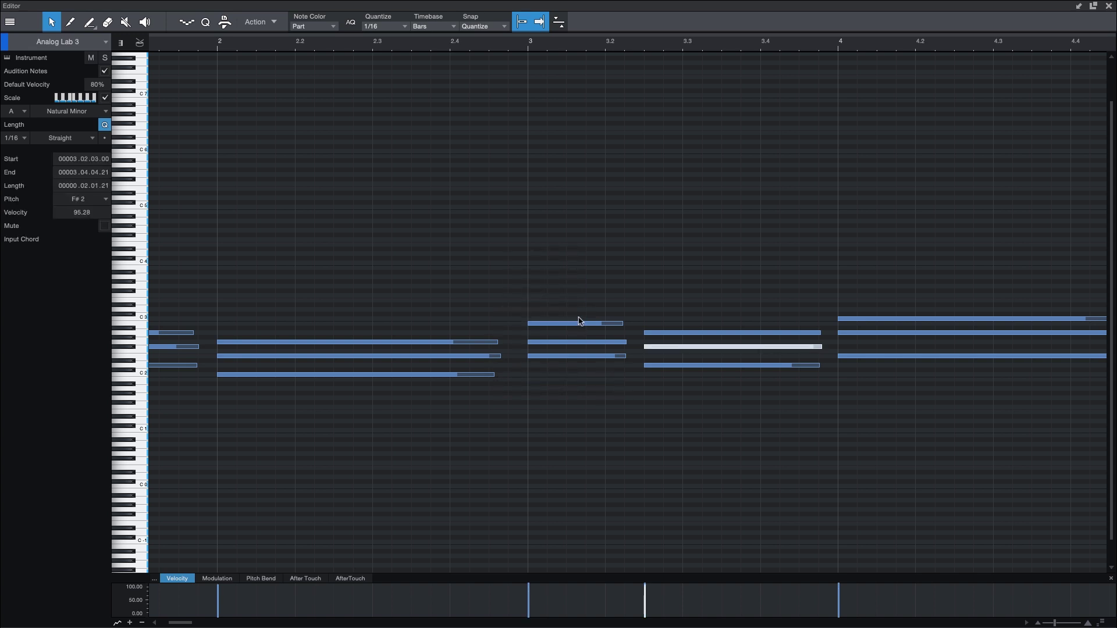
click(451, 231)
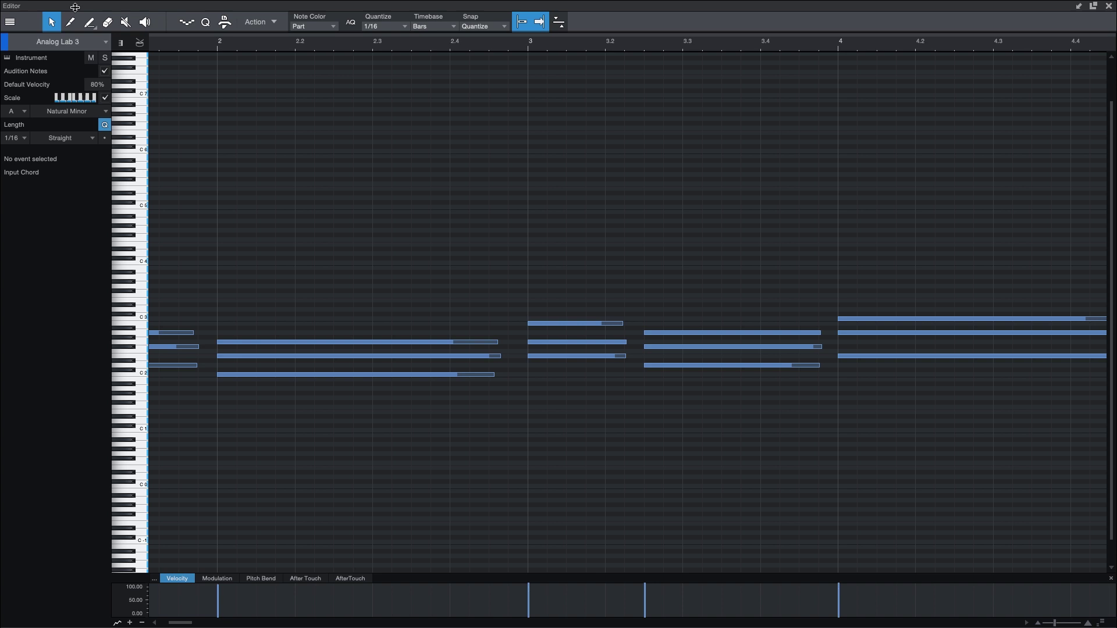
Step: Check the Advanced > MIDI preferences, cancel without changes, and reopen the Studio One menu
click(65, 8)
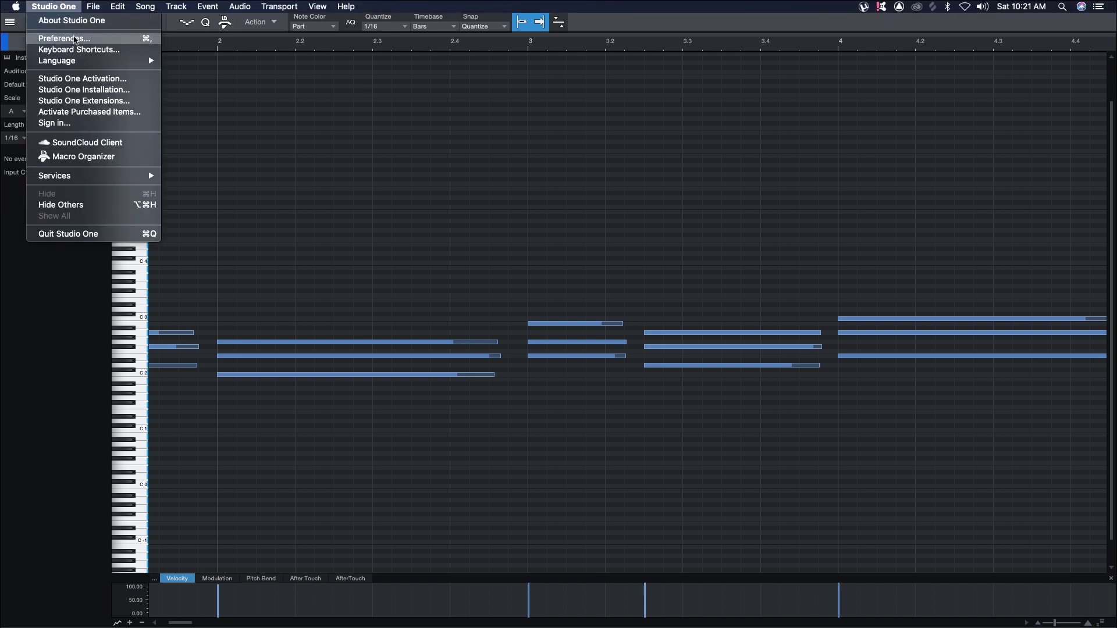
click(74, 38)
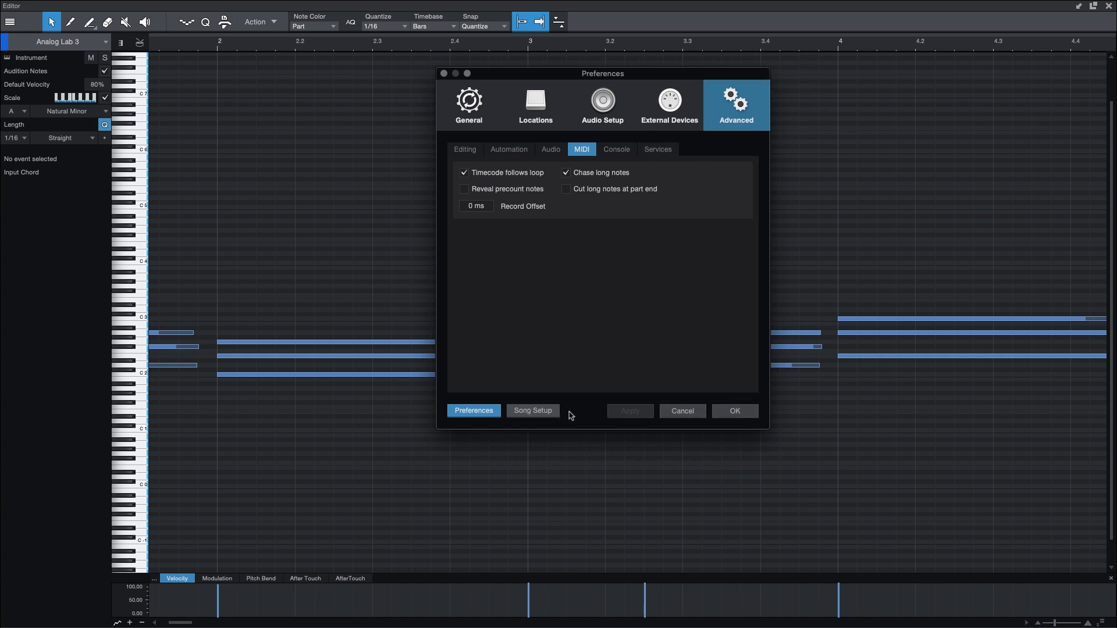
click(684, 411)
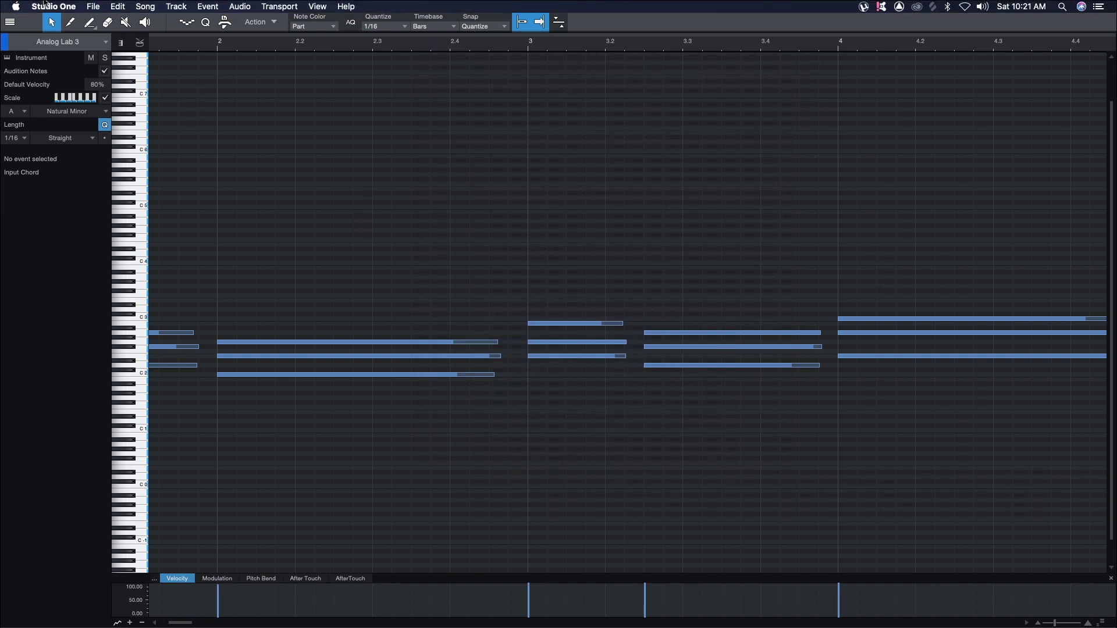
click(53, 7)
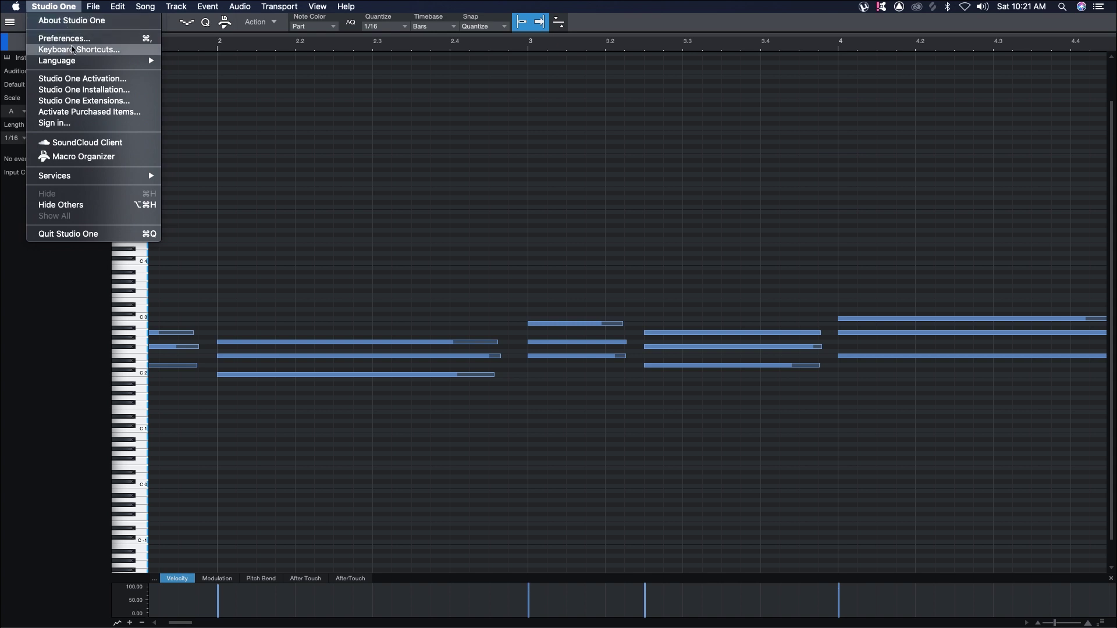
click(72, 49)
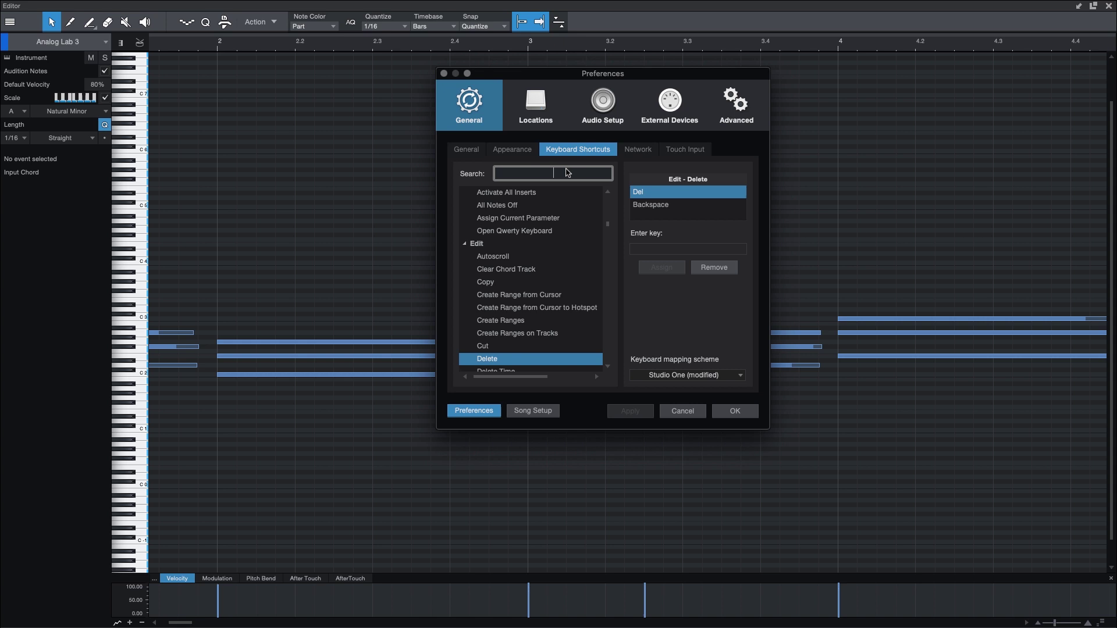
text(leg)
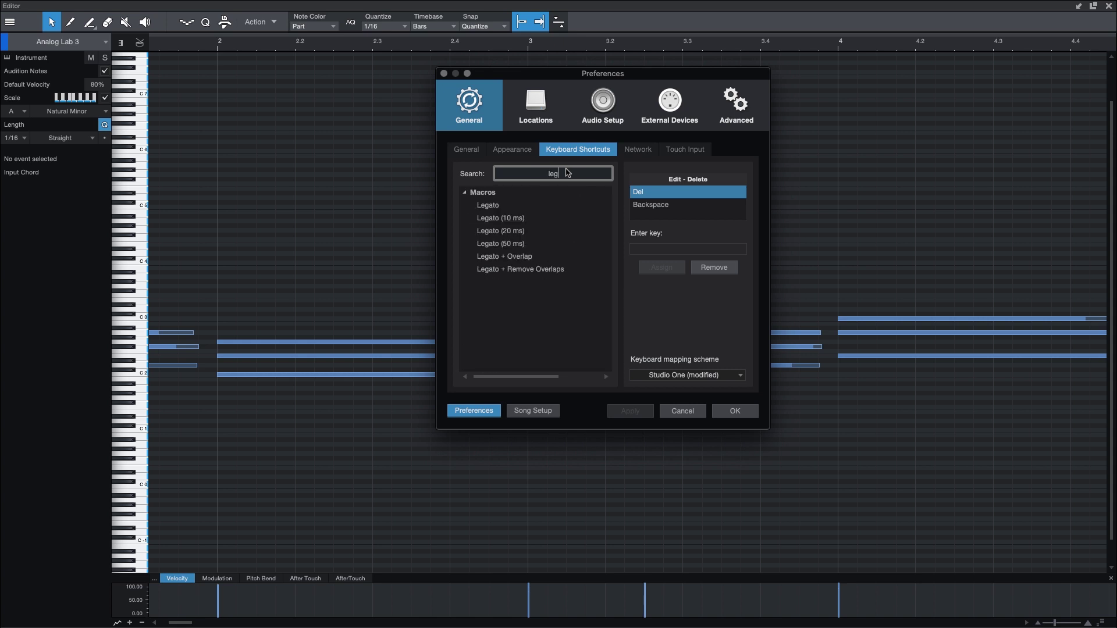
click(517, 271)
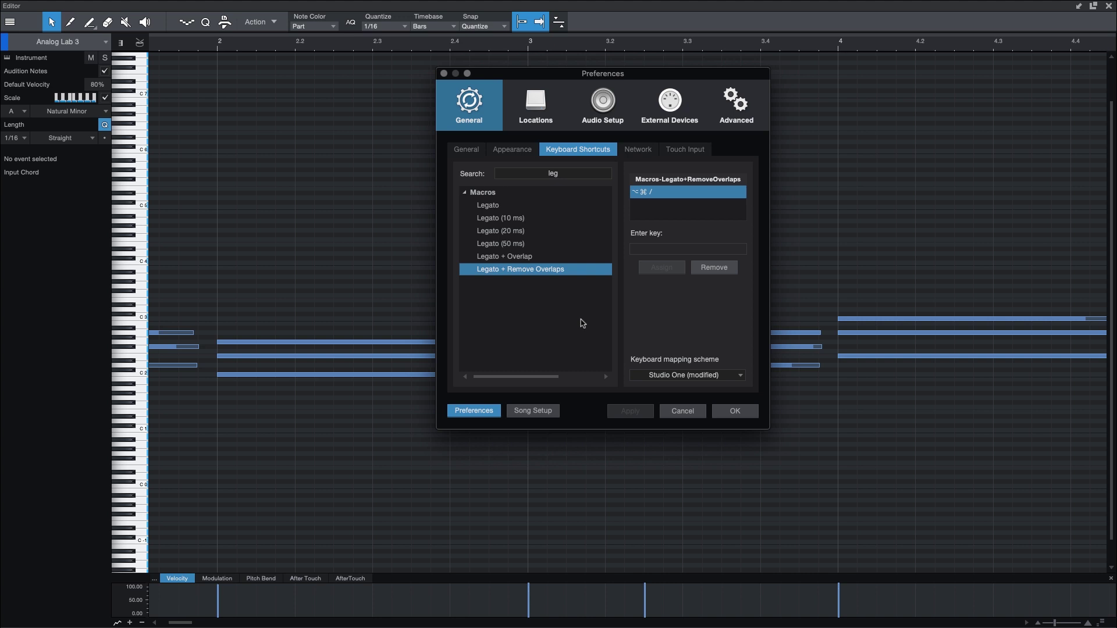
click(682, 412)
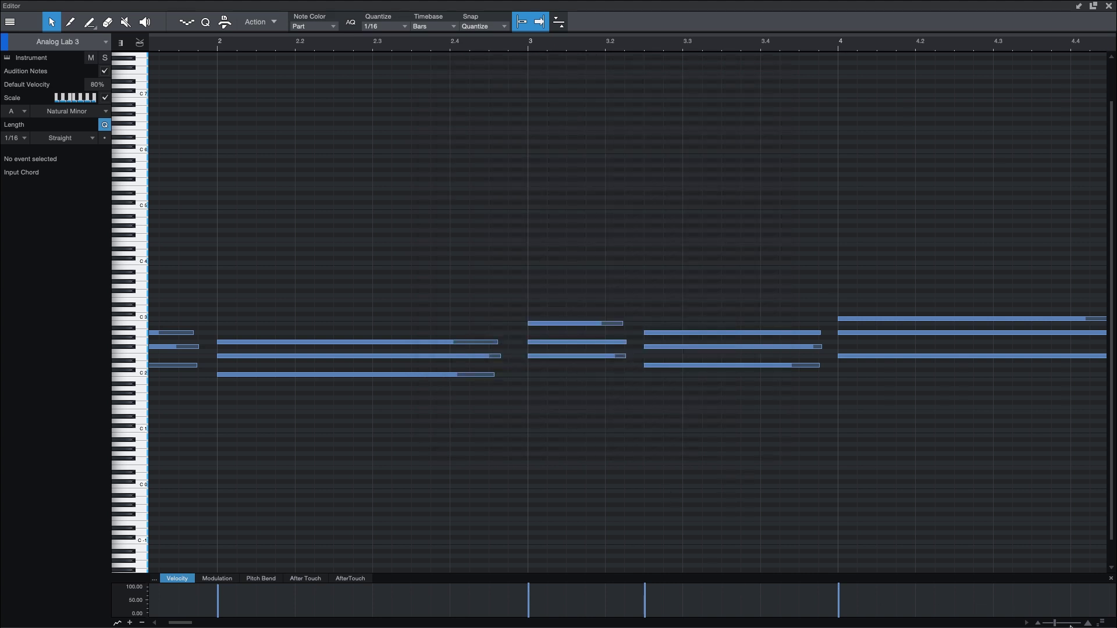
Step: Apply Legato to all chord notes so each holds into the next
drag(1054, 623, 1051, 624)
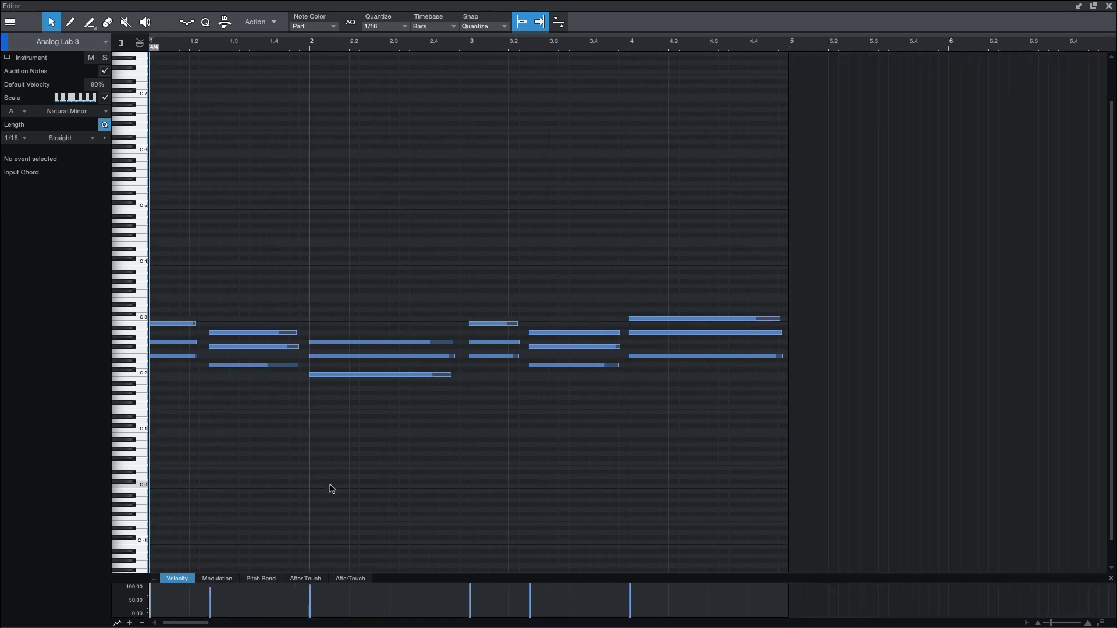
key(ctrl+a)
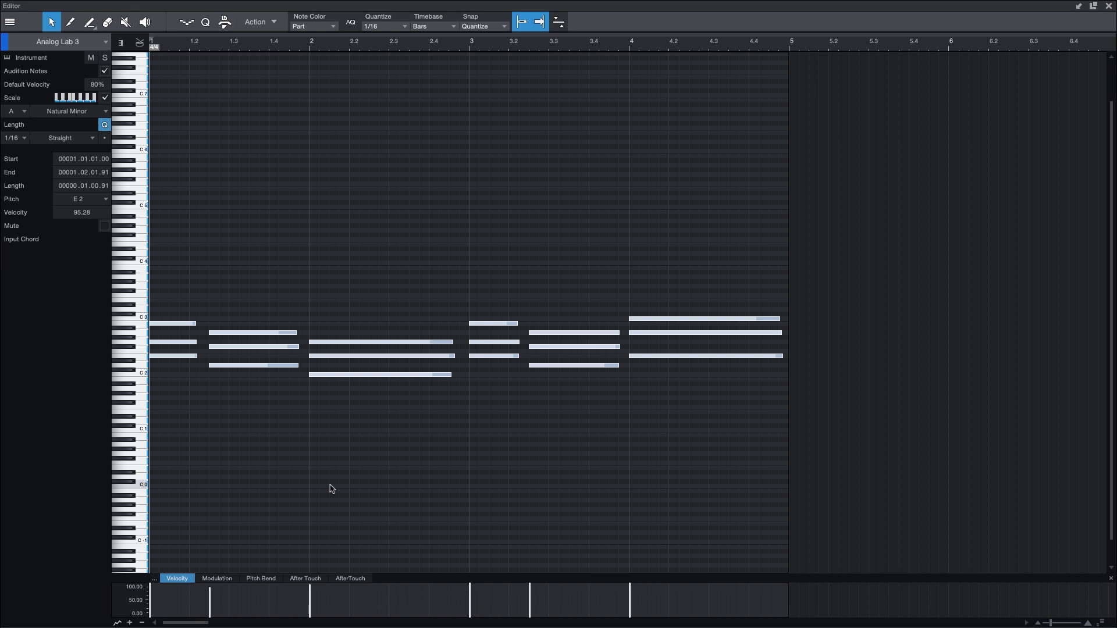
key(ctrl+l)
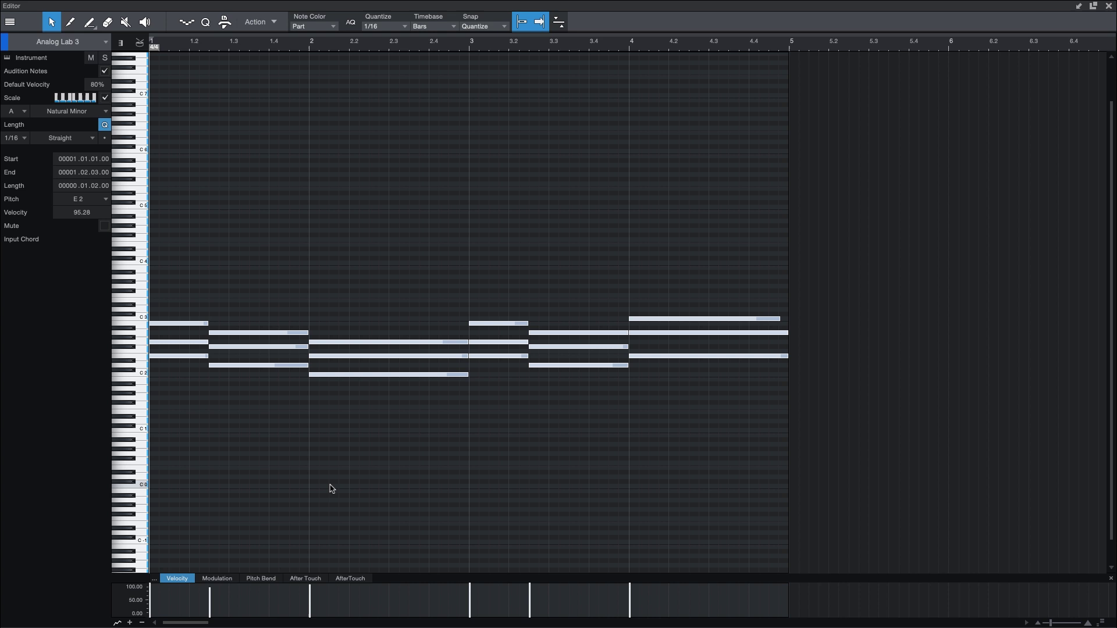
key(alt+h)
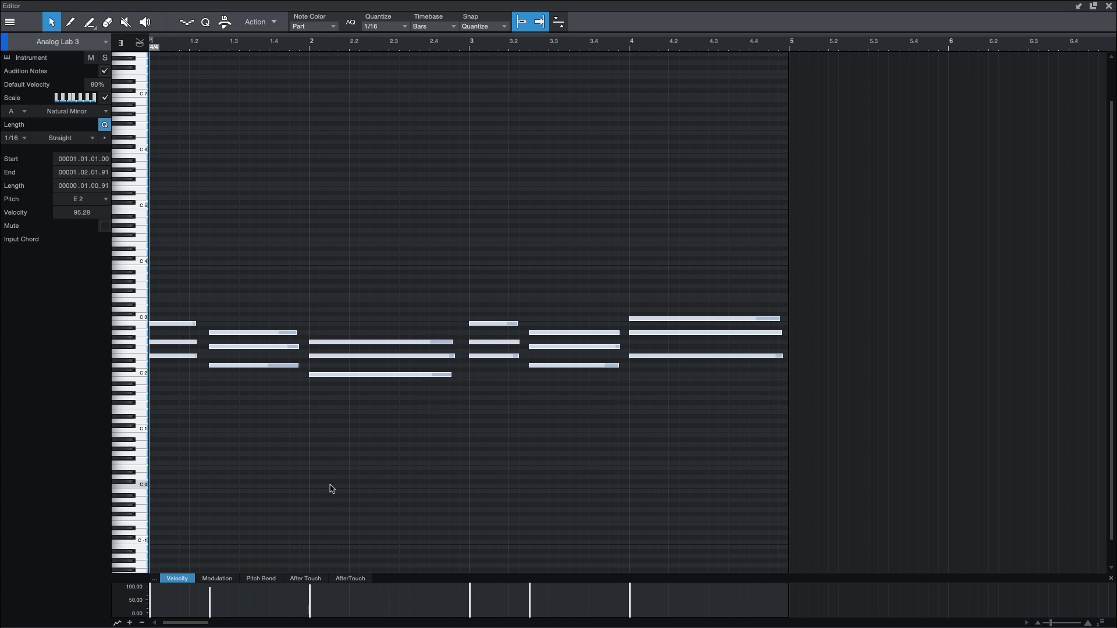
key(ctrl+z)
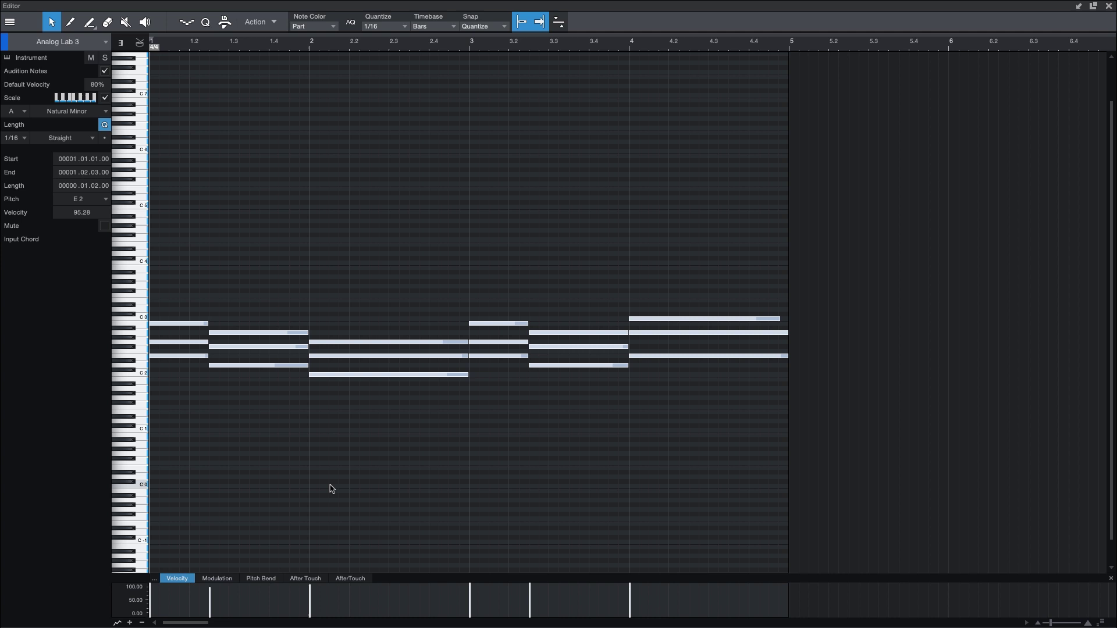
Step: Extend the top note of the bar-4 chord to reach bar 5
click(480, 482)
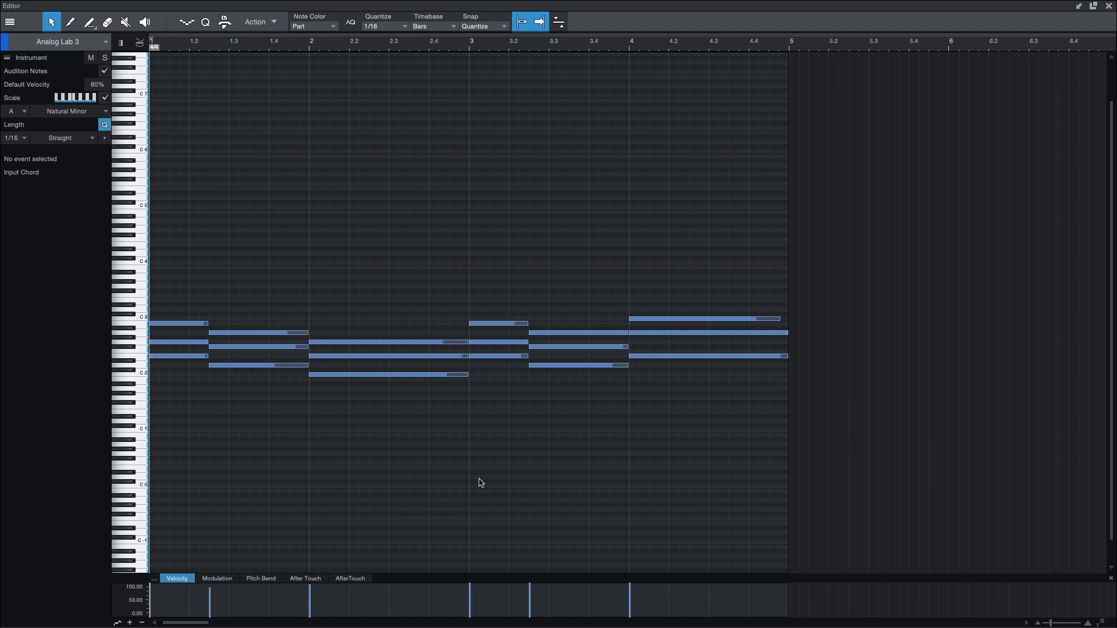
drag(780, 321, 789, 321)
click(793, 423)
Step: Play back the chord progression, then set and enable a loop from bar 1 to bar 5
key(space)
key(space)
key(space)
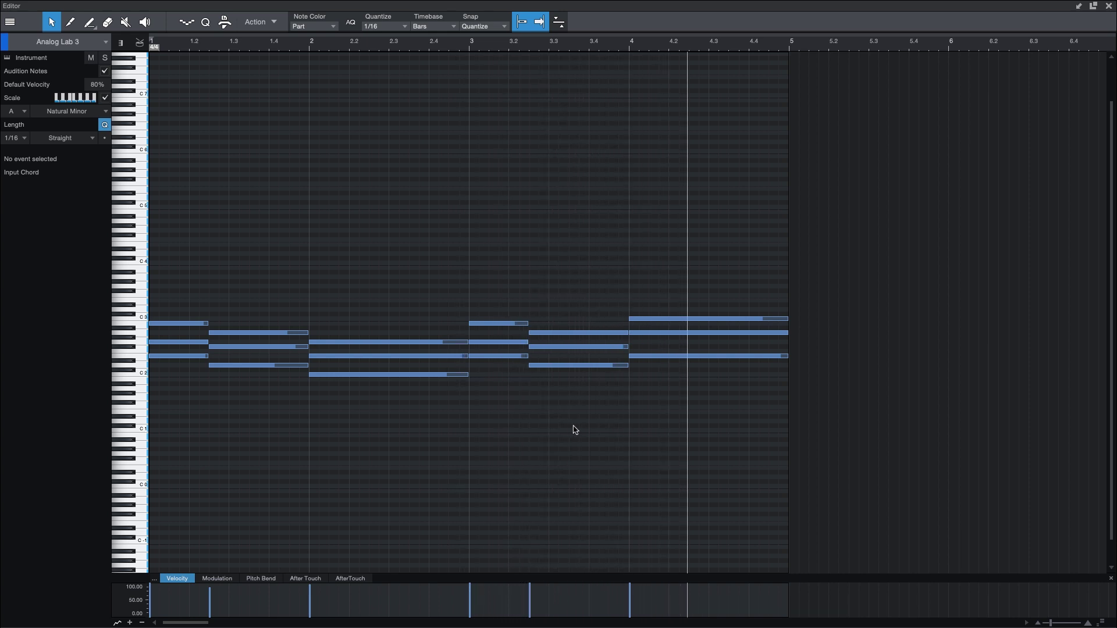
key(space)
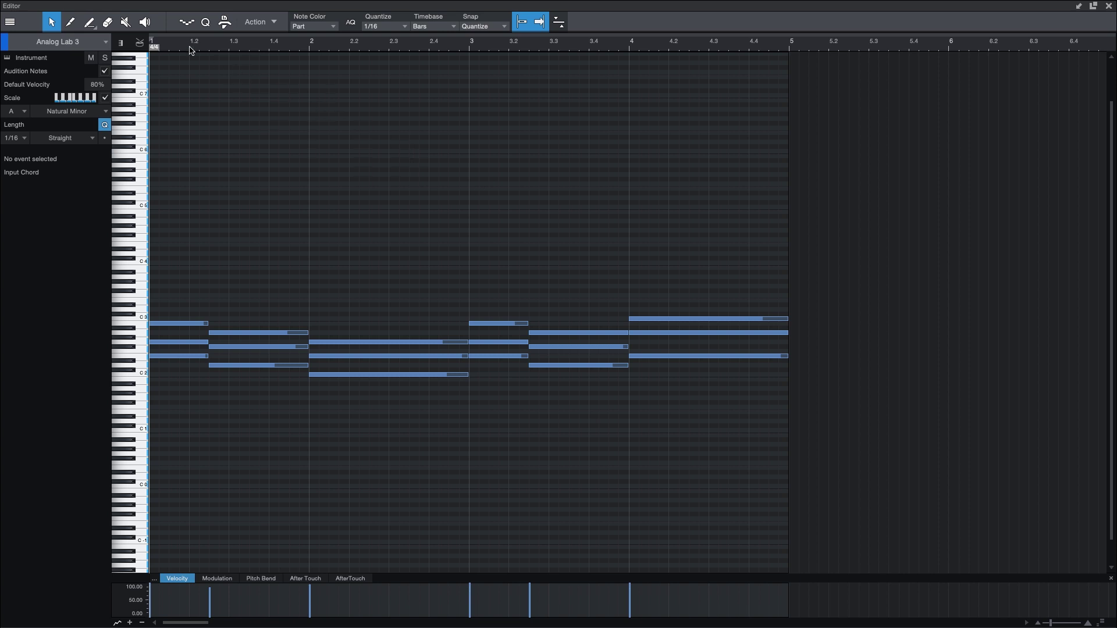
drag(819, 60, 792, 58)
key(slash)
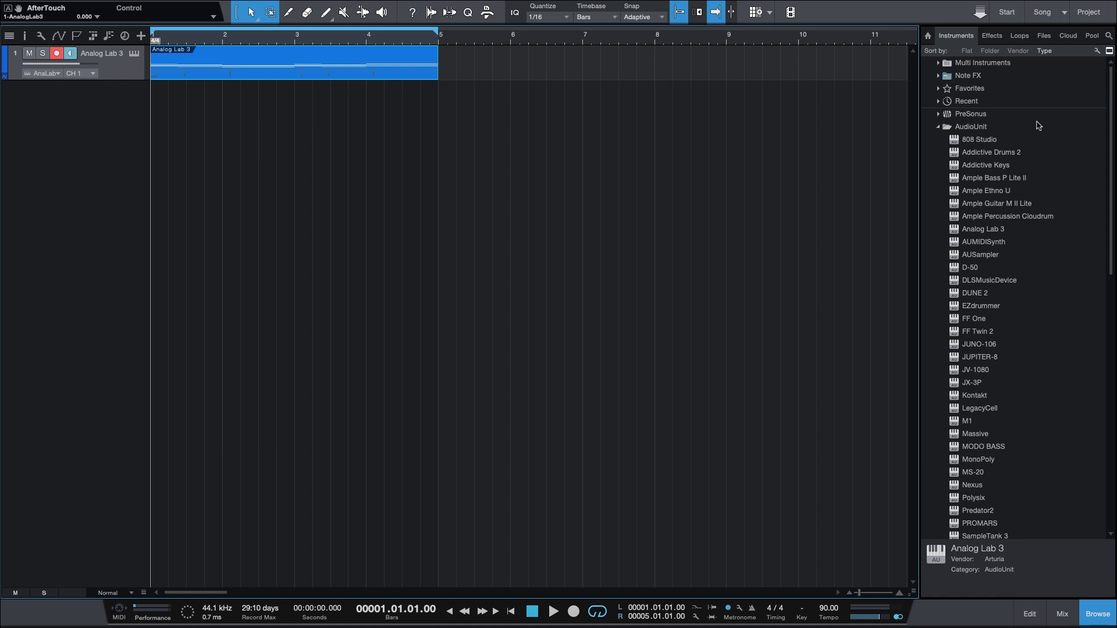
Step: Add an 808 Studio instrument track and load its Corny bass preset
drag(979, 140, 72, 102)
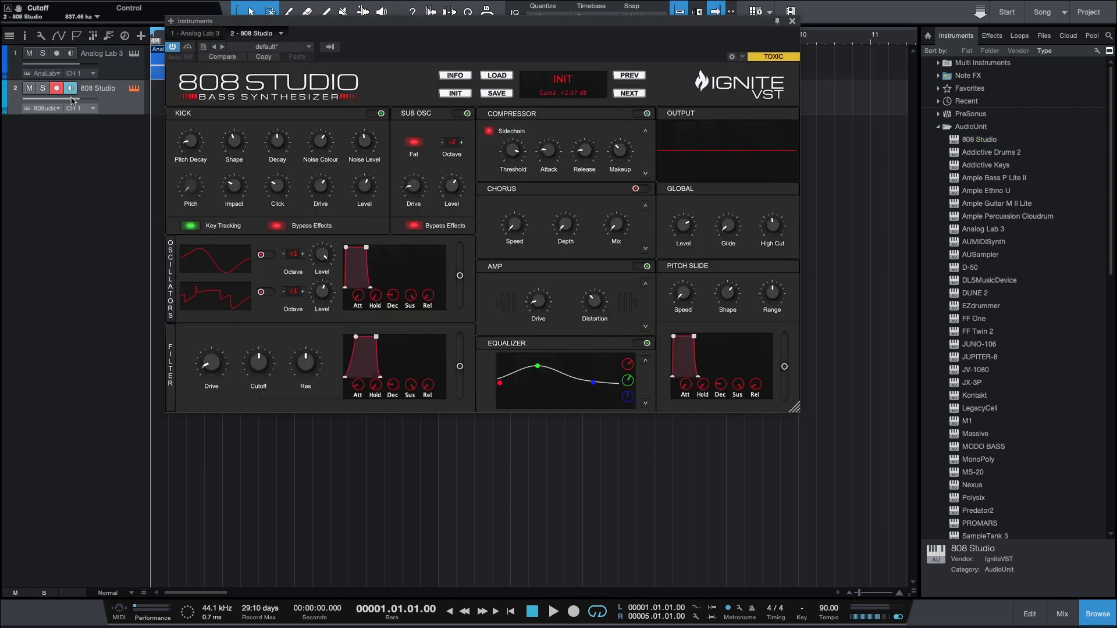
click(499, 77)
mouse_move(521, 95)
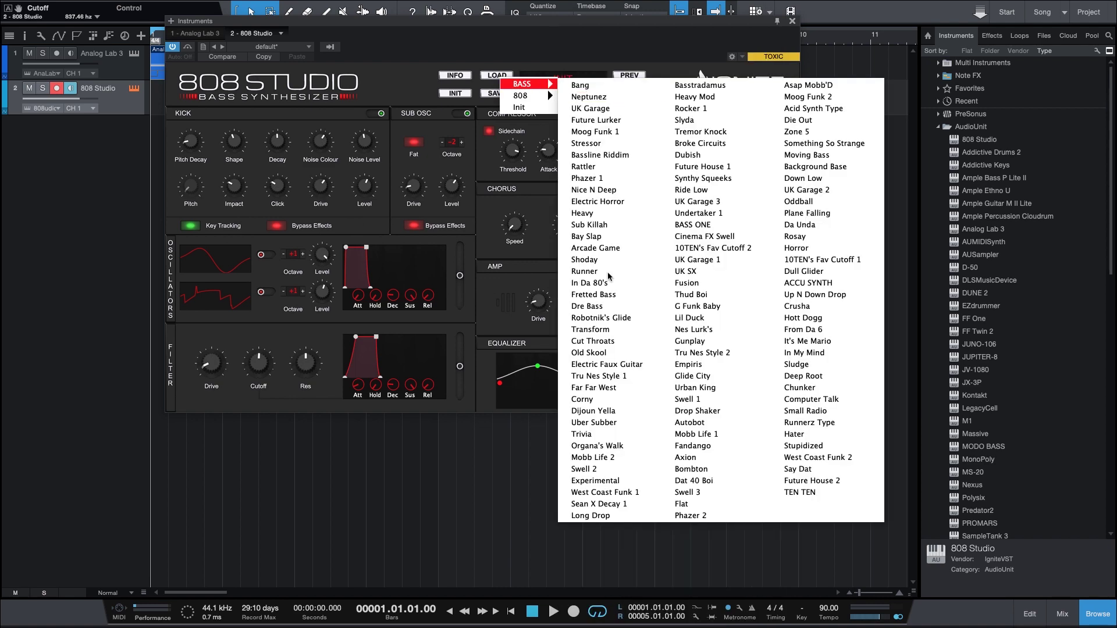
click(608, 399)
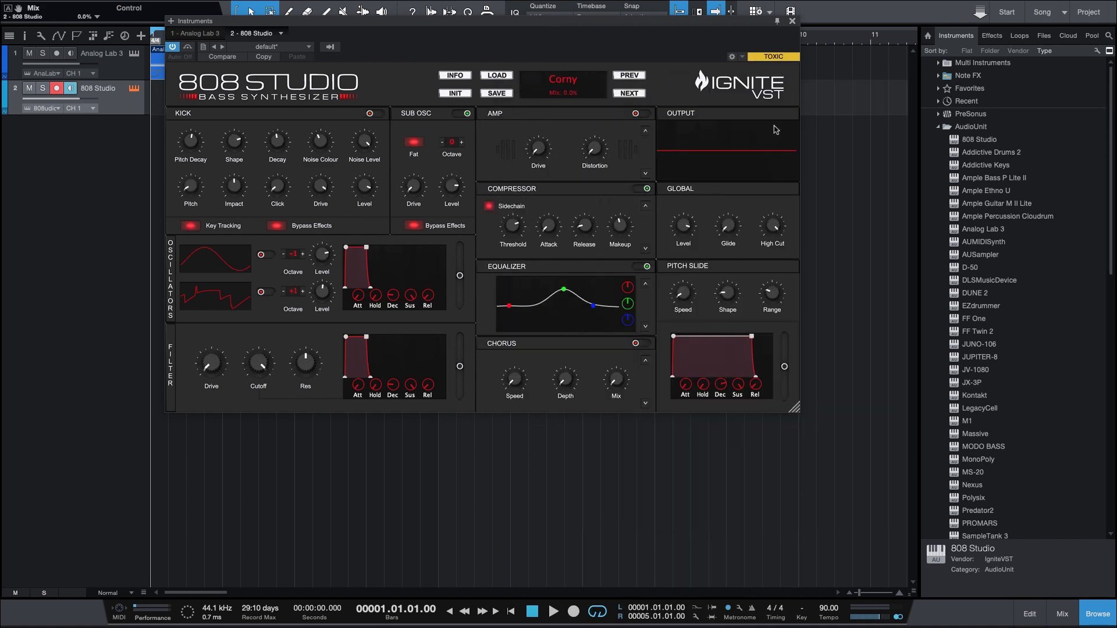
click(792, 21)
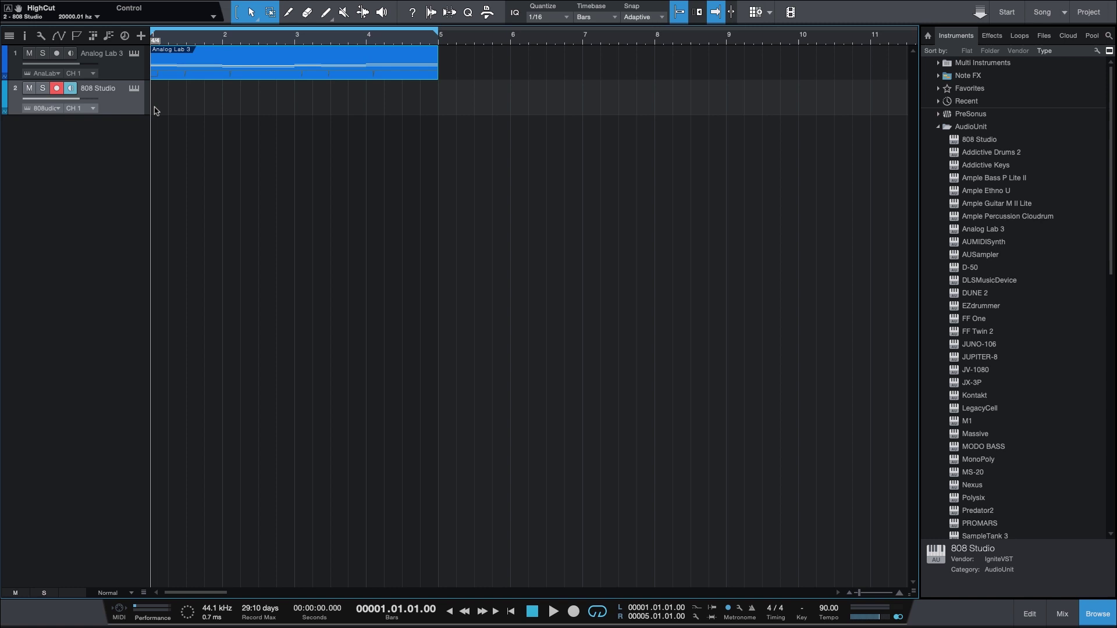
Step: Create a trial pattern over the loop range and open it in the pattern editor
key(super+shift+p)
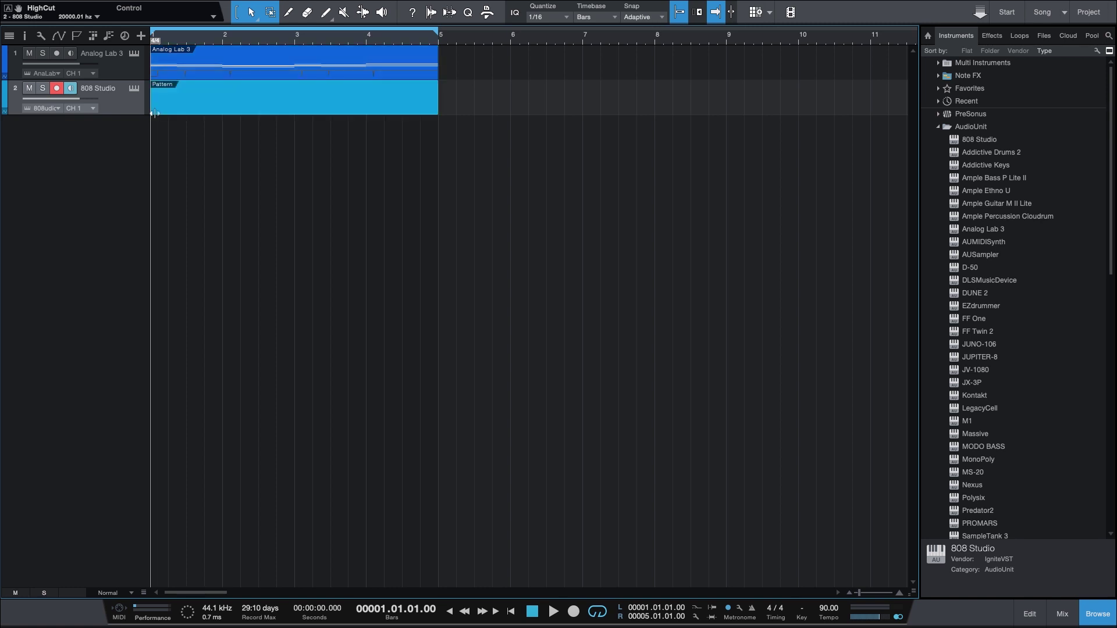
click(1029, 614)
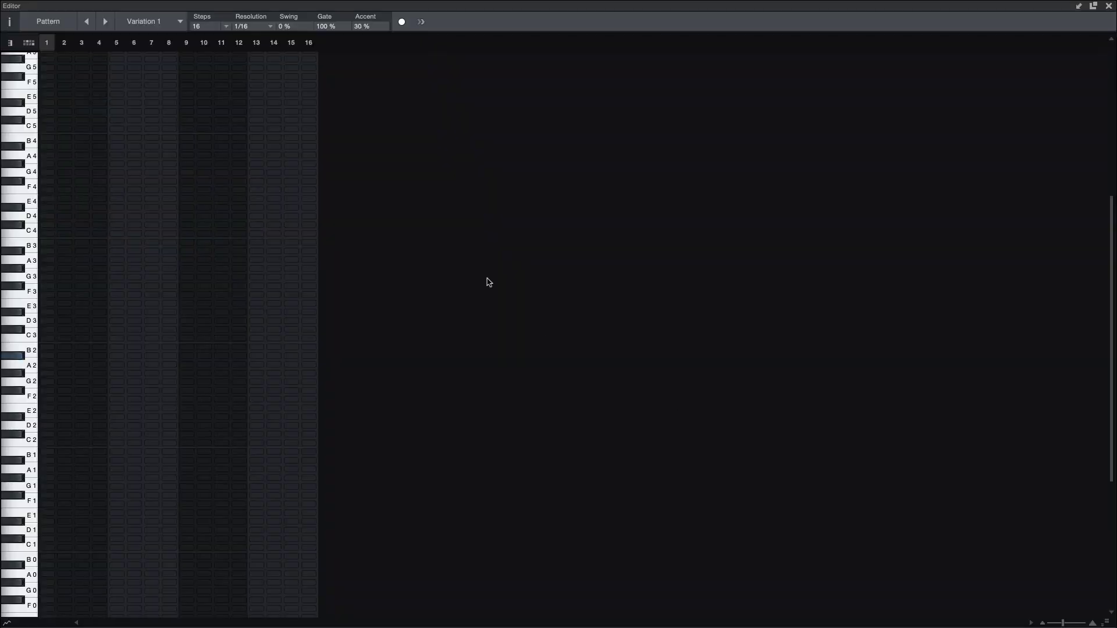
click(1094, 7)
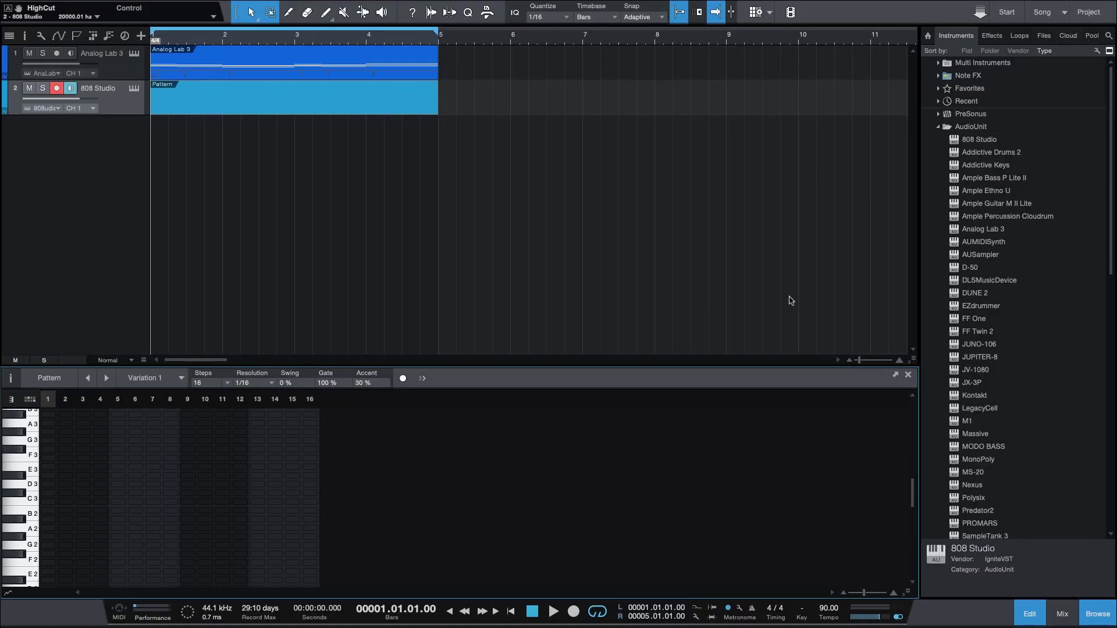
click(908, 375)
Step: Delete the pattern part and open the 808 Studio note editor full screen
key(Delete)
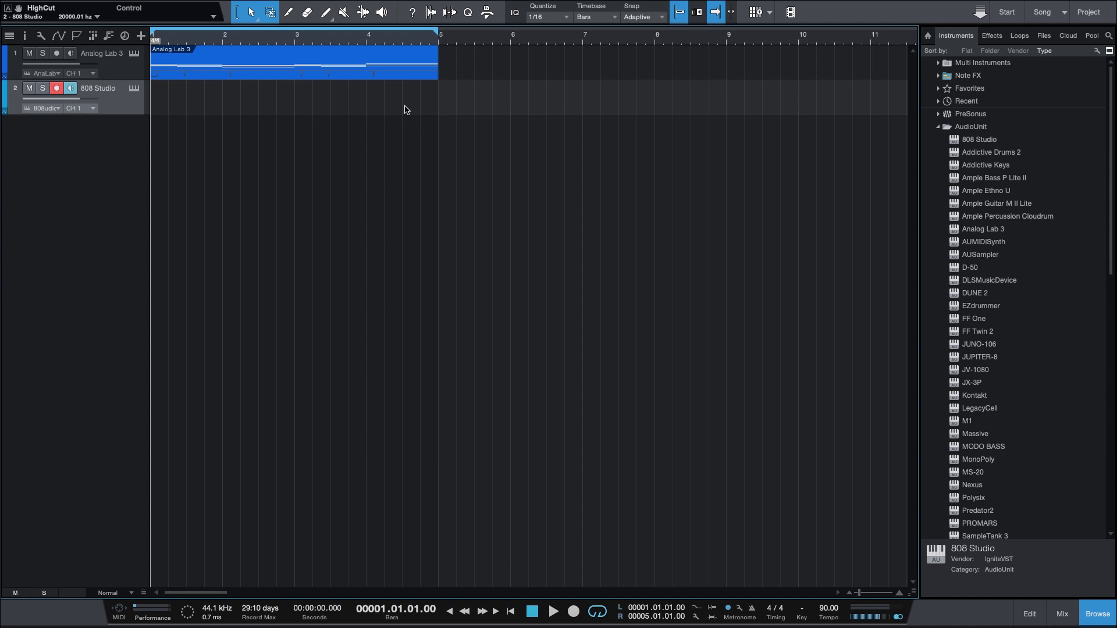
click(1022, 617)
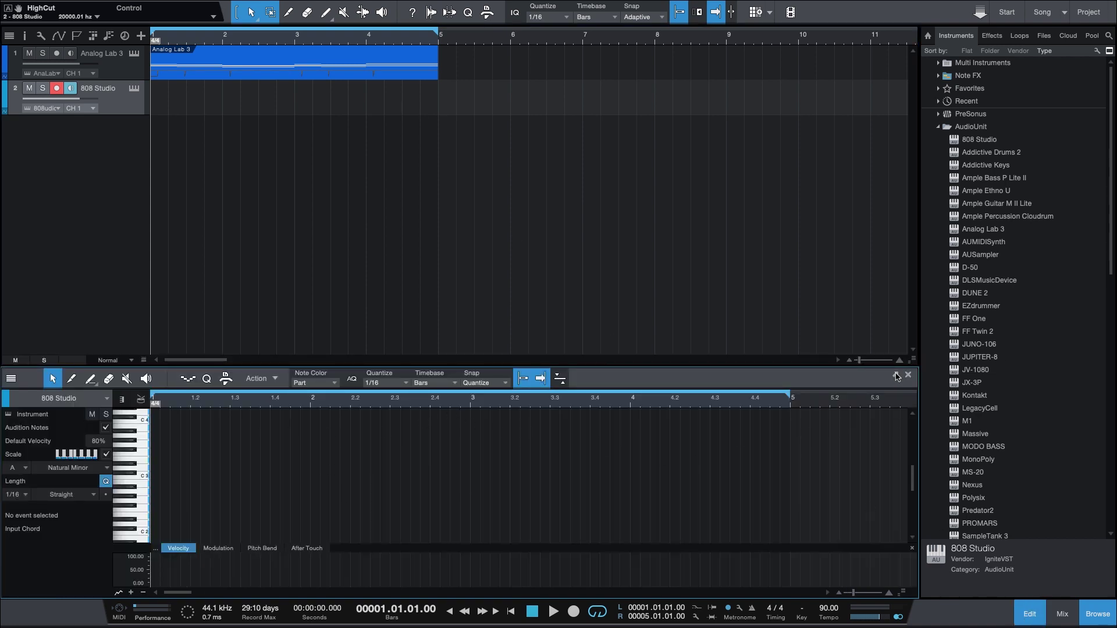
click(896, 375)
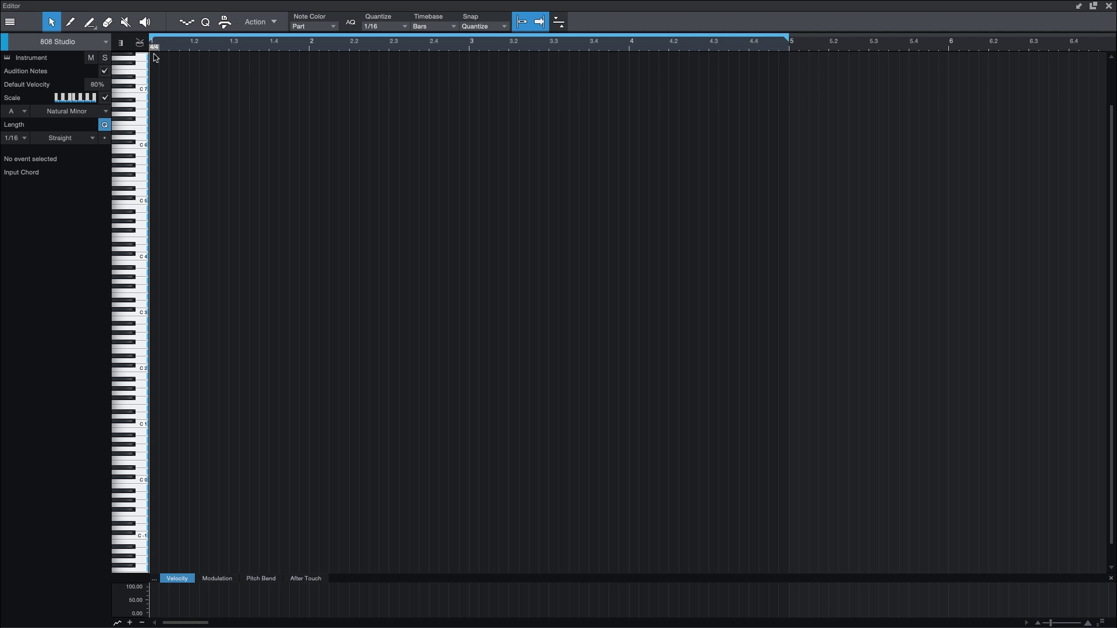
Step: Draw an empty 808 Studio part spanning bars 1 to 5
mouse_move(154, 57)
mouse_down()
mouse_move(608, 95)
mouse_move(792, 129)
mouse_up()
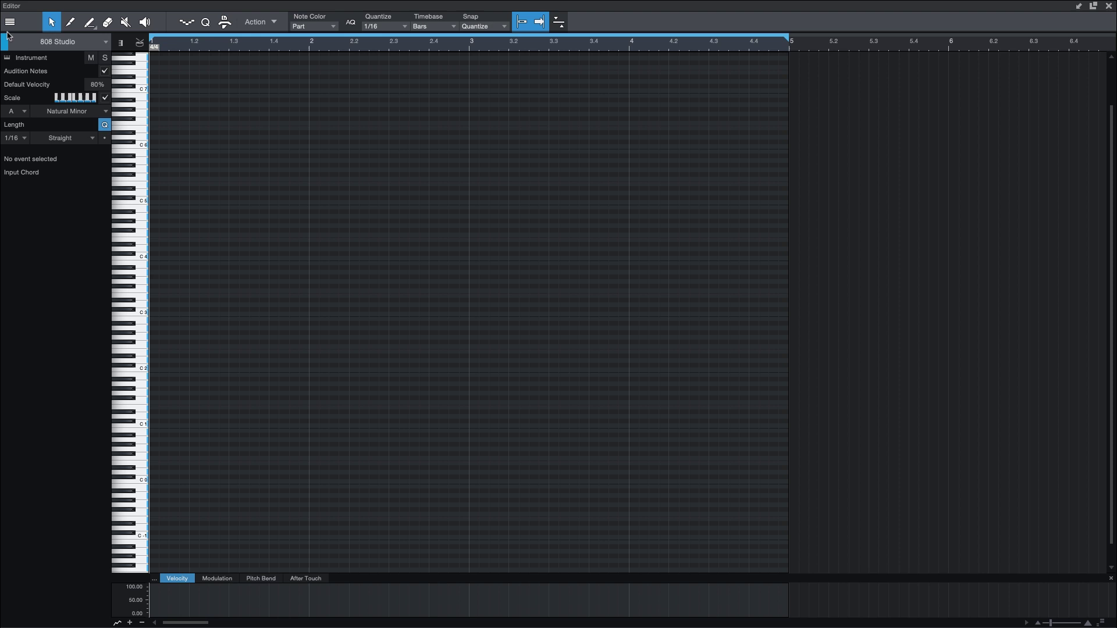
click(8, 58)
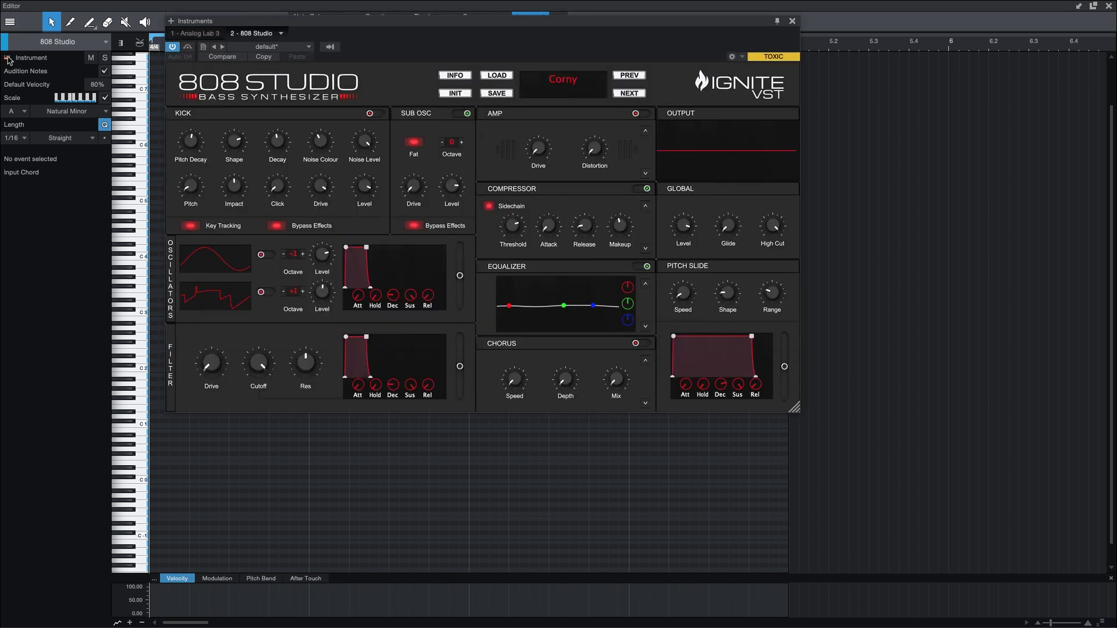
click(8, 58)
click(4, 43)
click(5, 43)
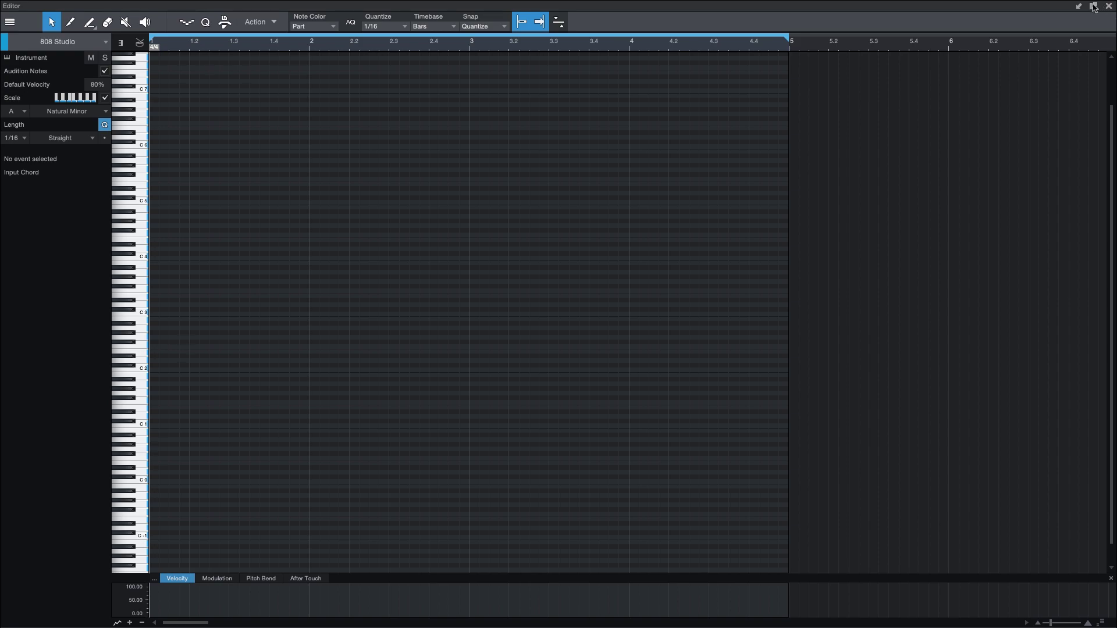
Step: Float the note editor lower, show its track list, and maximize it to full screen
click(1093, 6)
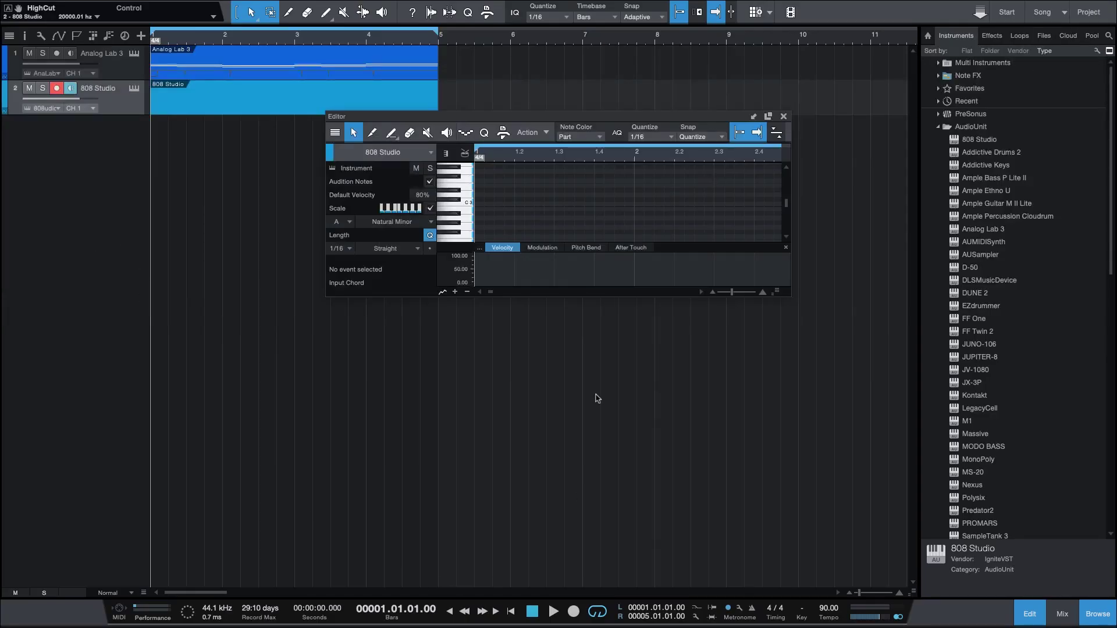
drag(484, 120, 387, 241)
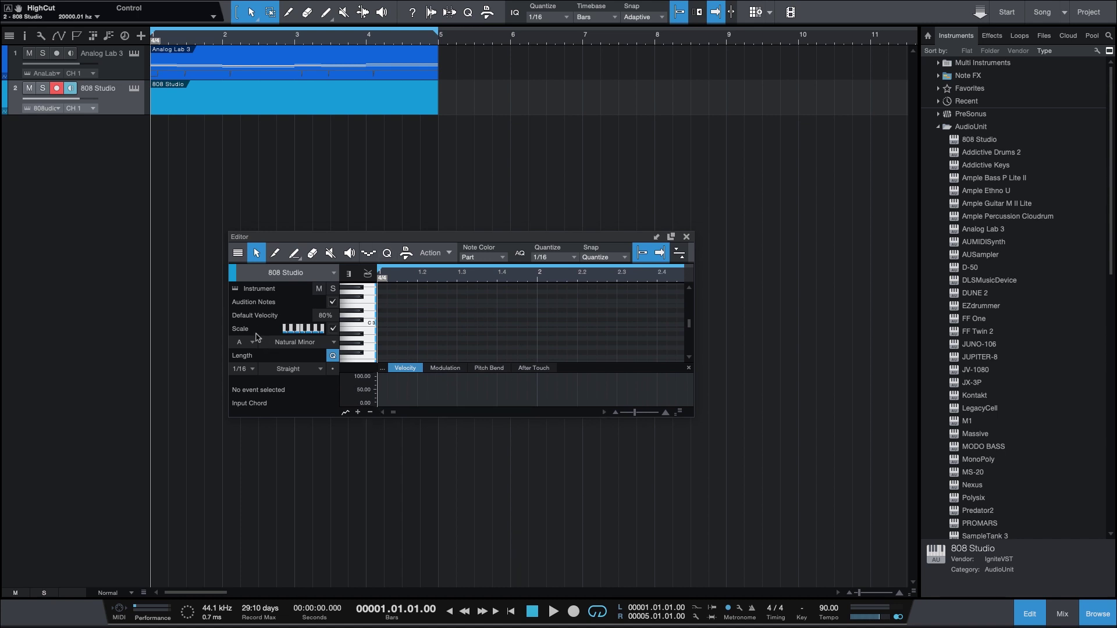
click(238, 253)
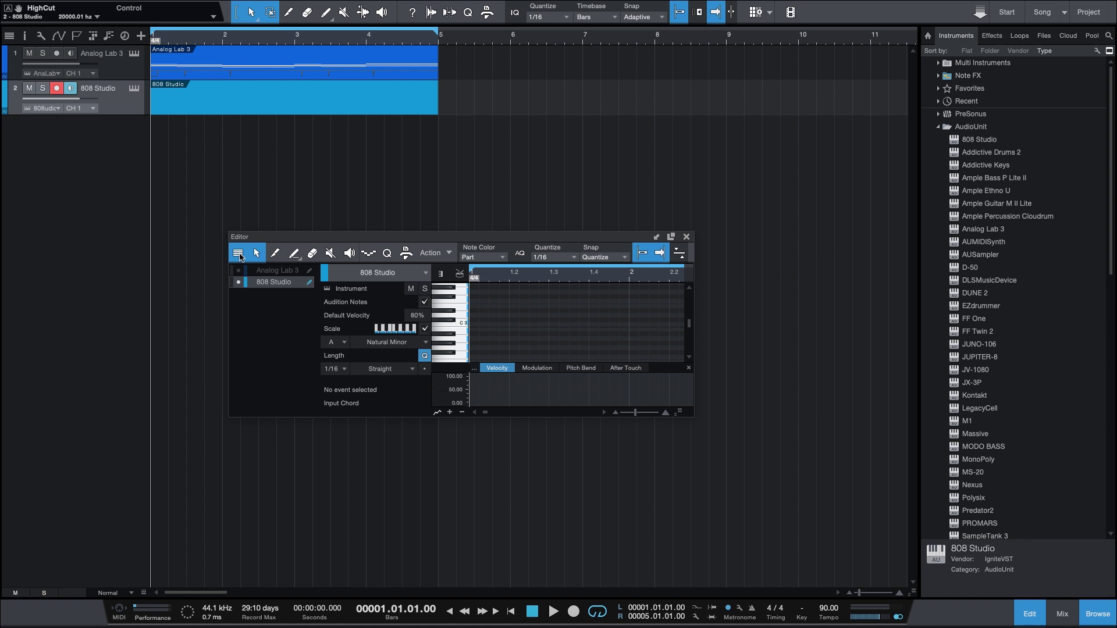
click(238, 254)
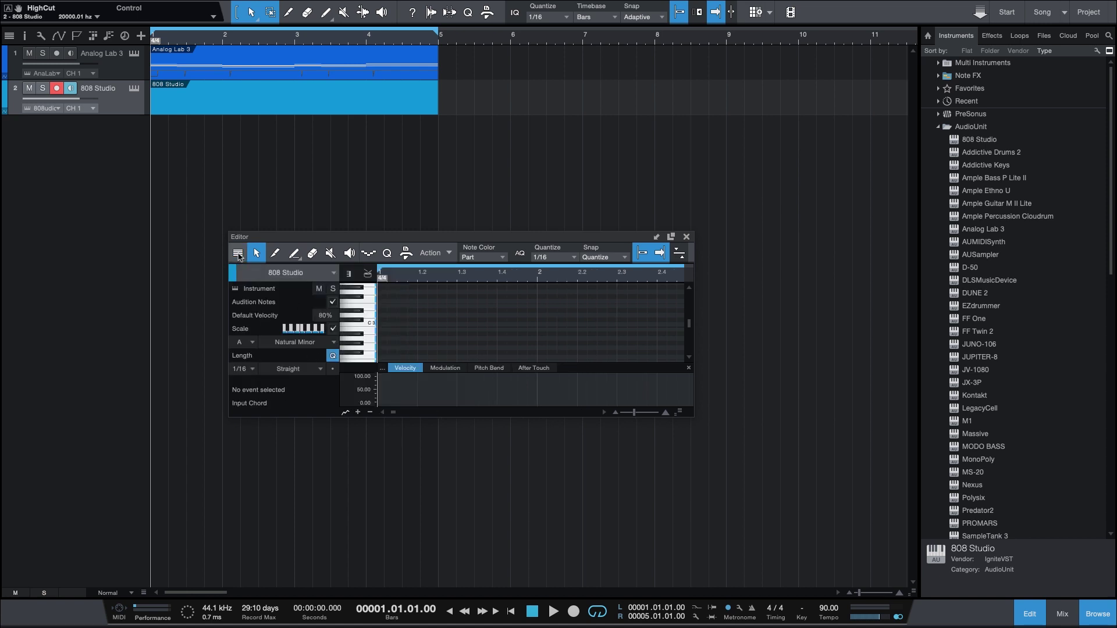
click(238, 254)
click(238, 253)
click(238, 253)
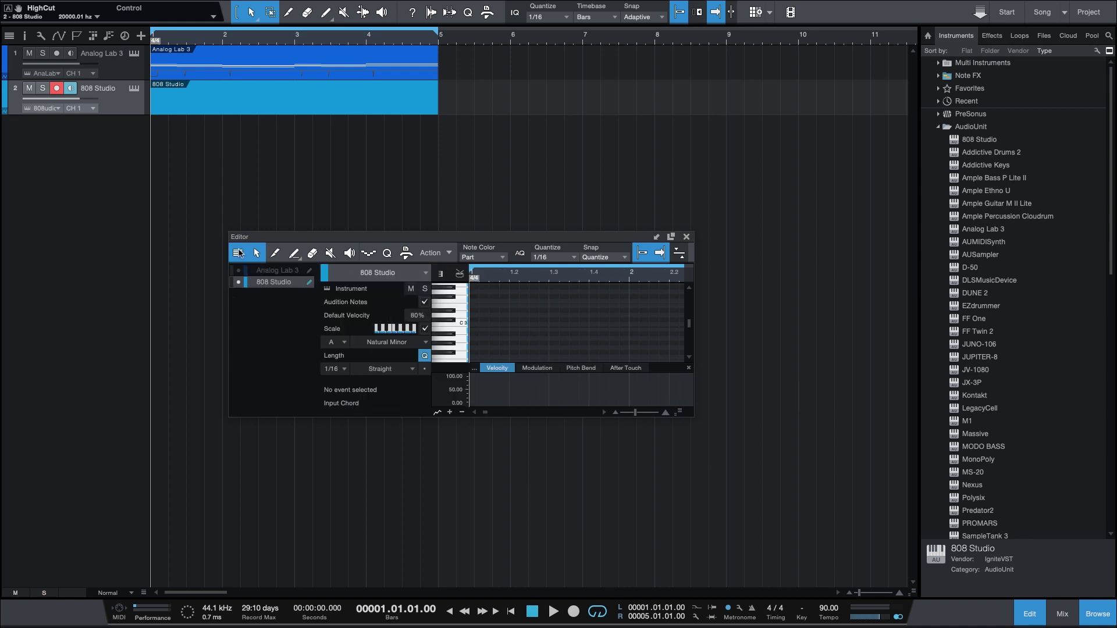
click(238, 253)
click(239, 253)
click(238, 254)
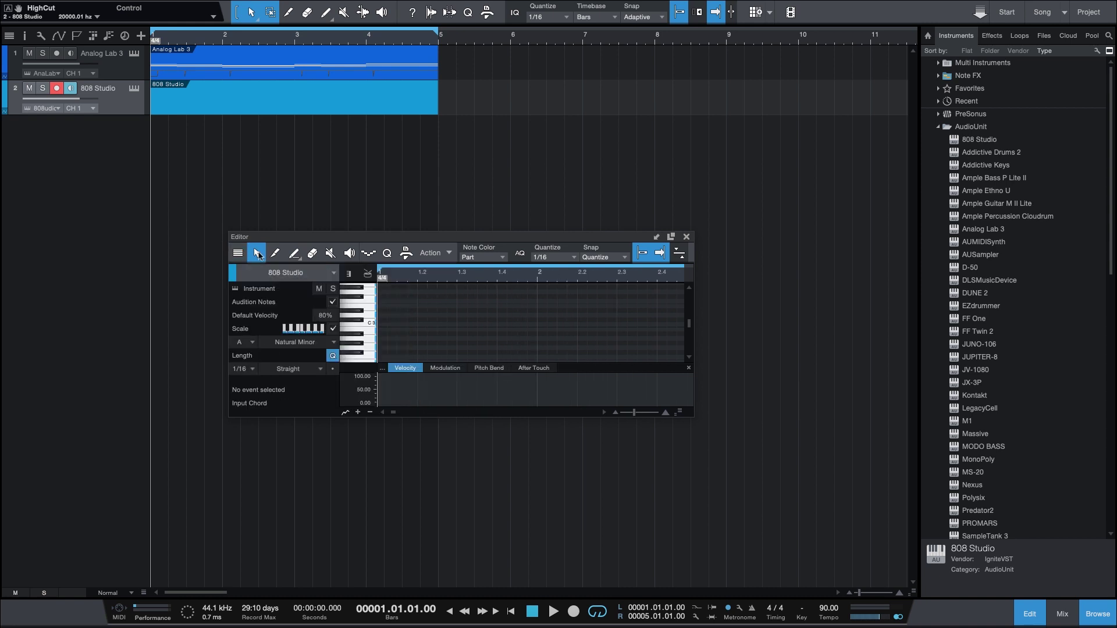
click(238, 254)
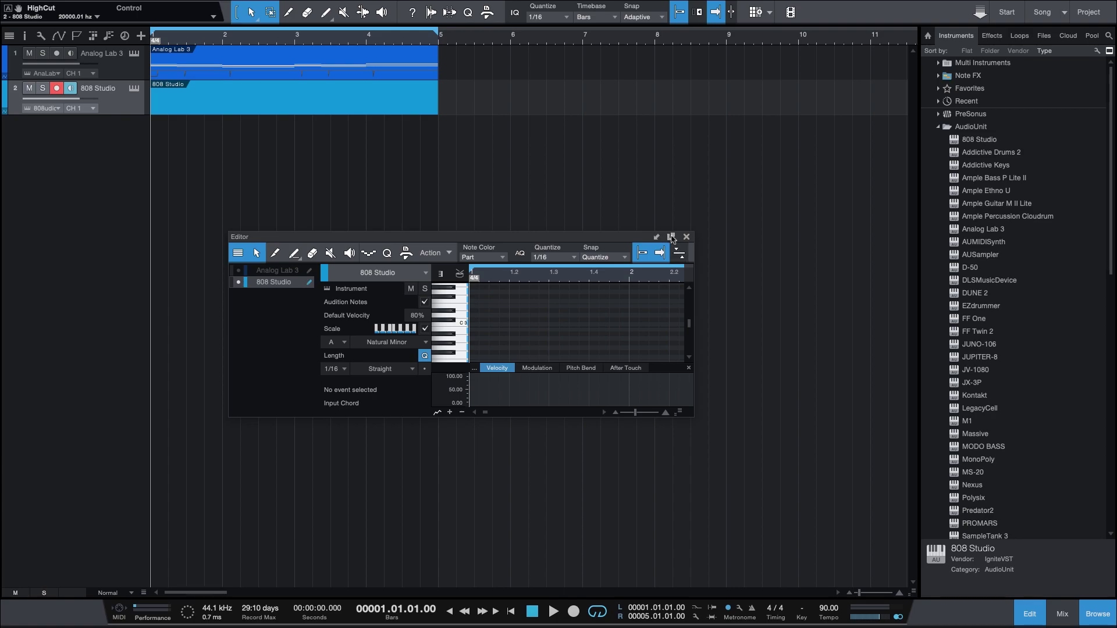
click(670, 237)
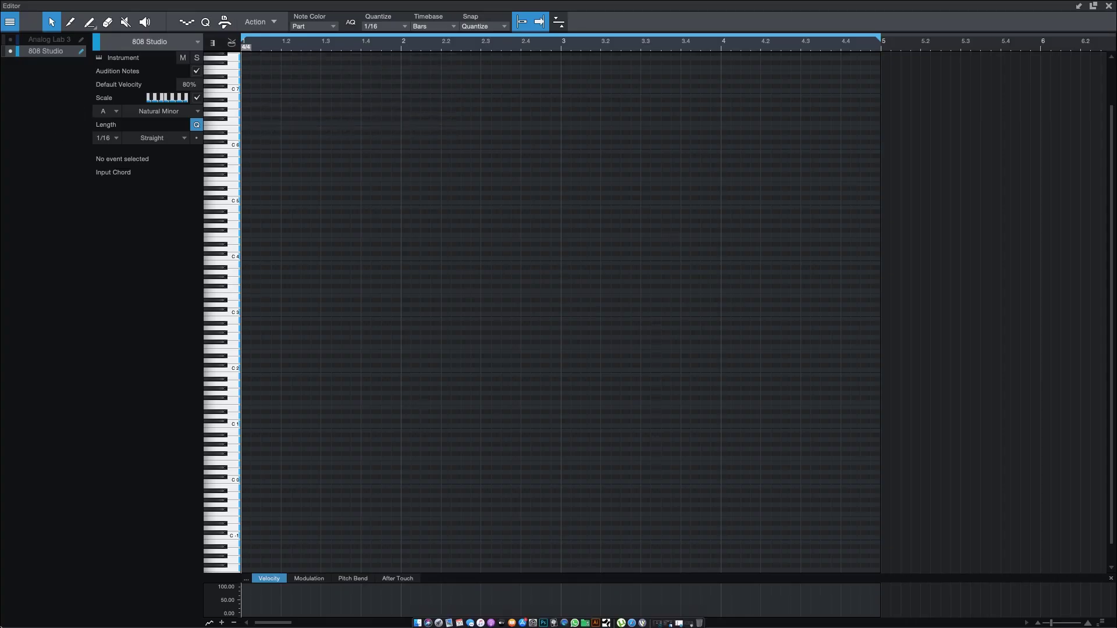
Step: Show the Analog Lab 3 chords as read-only reference notes and select 808 Studio
scroll(450, 278, down, 2)
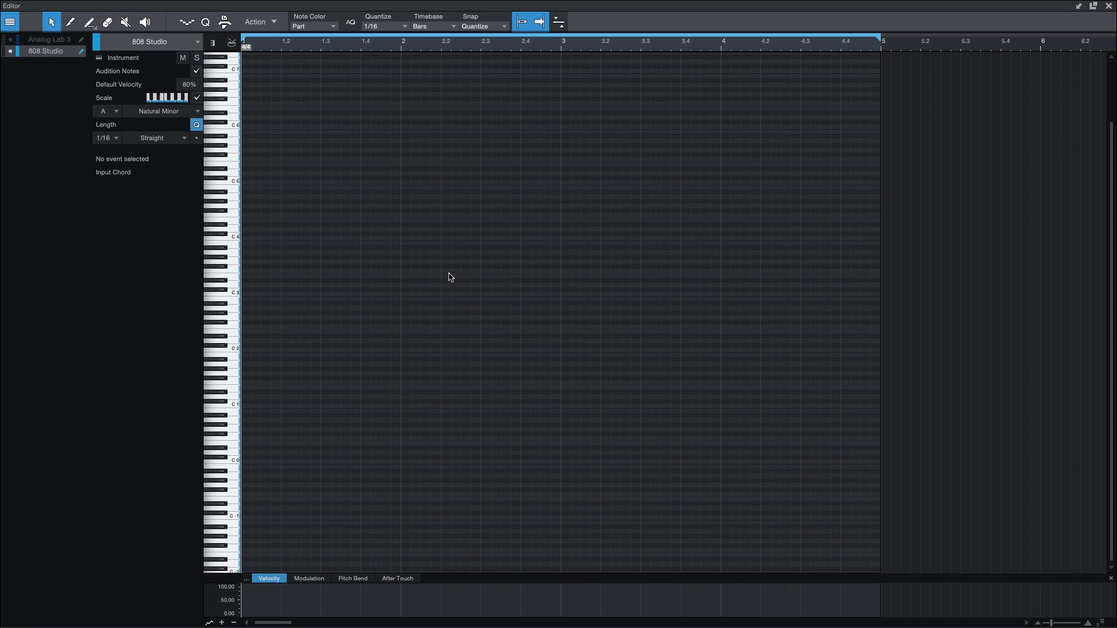
scroll(404, 255, up, 3)
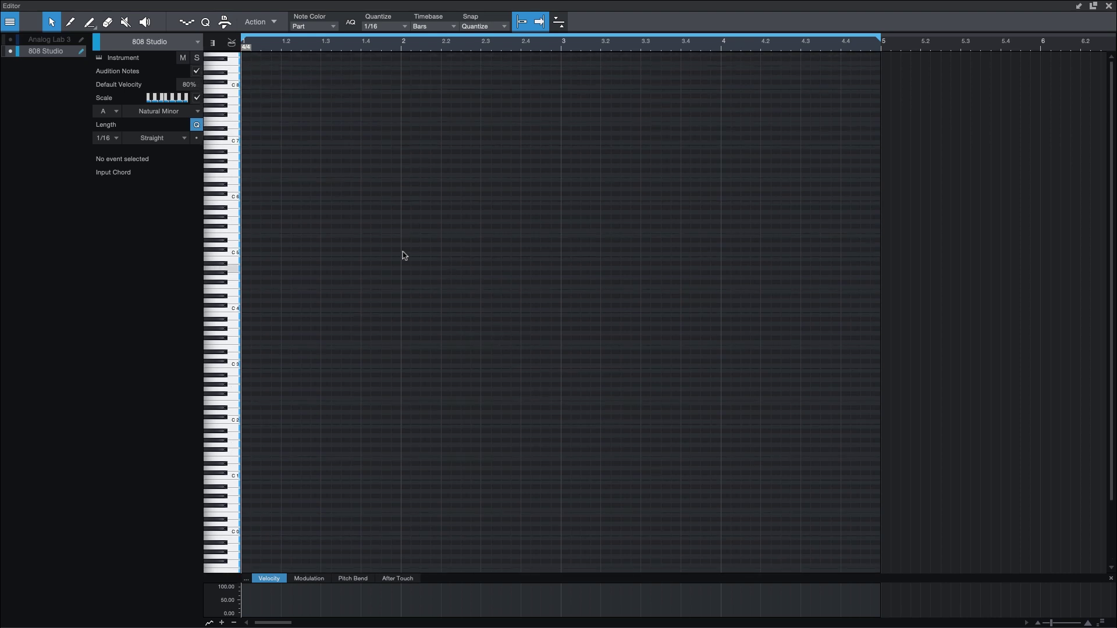
click(60, 41)
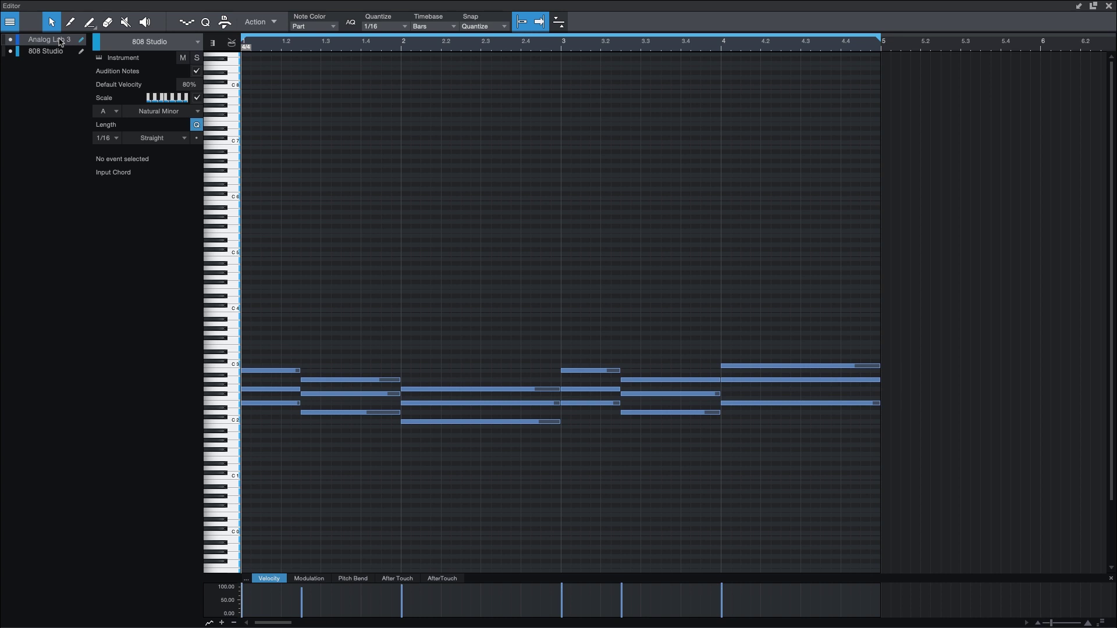
click(81, 40)
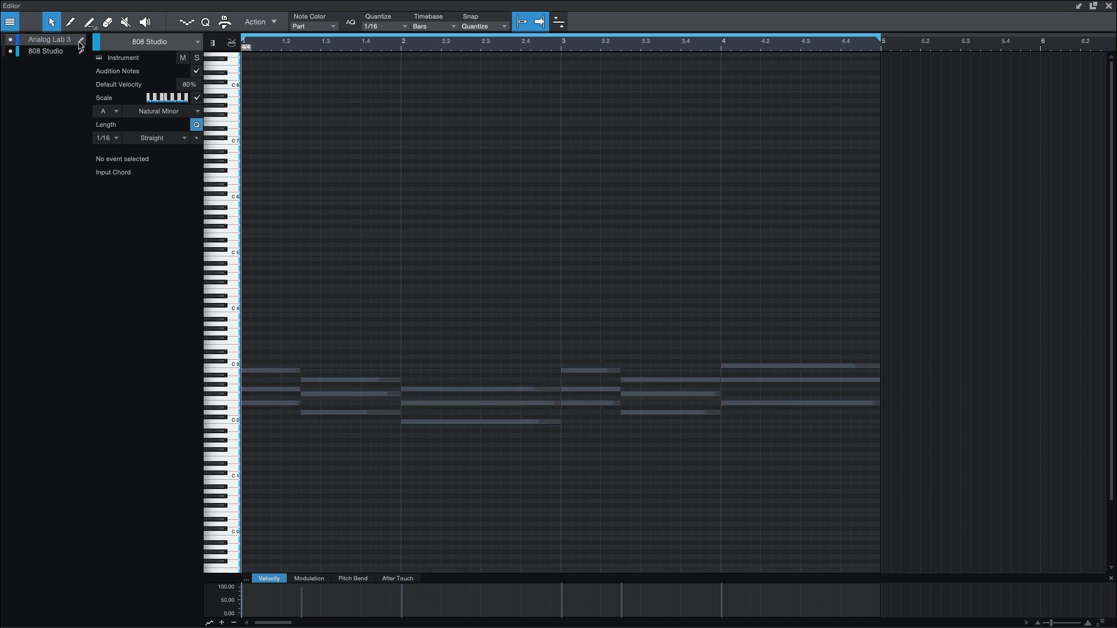
click(44, 51)
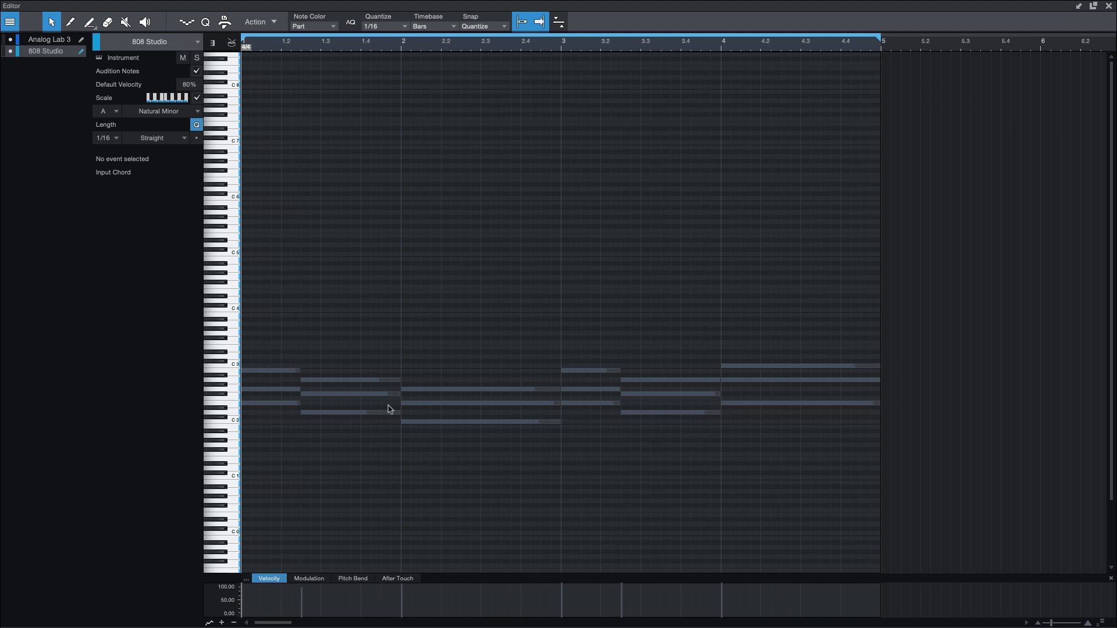
Step: Add a short A2 note at 1.3.4, then return editing to 808 Studio and audition E2
click(81, 40)
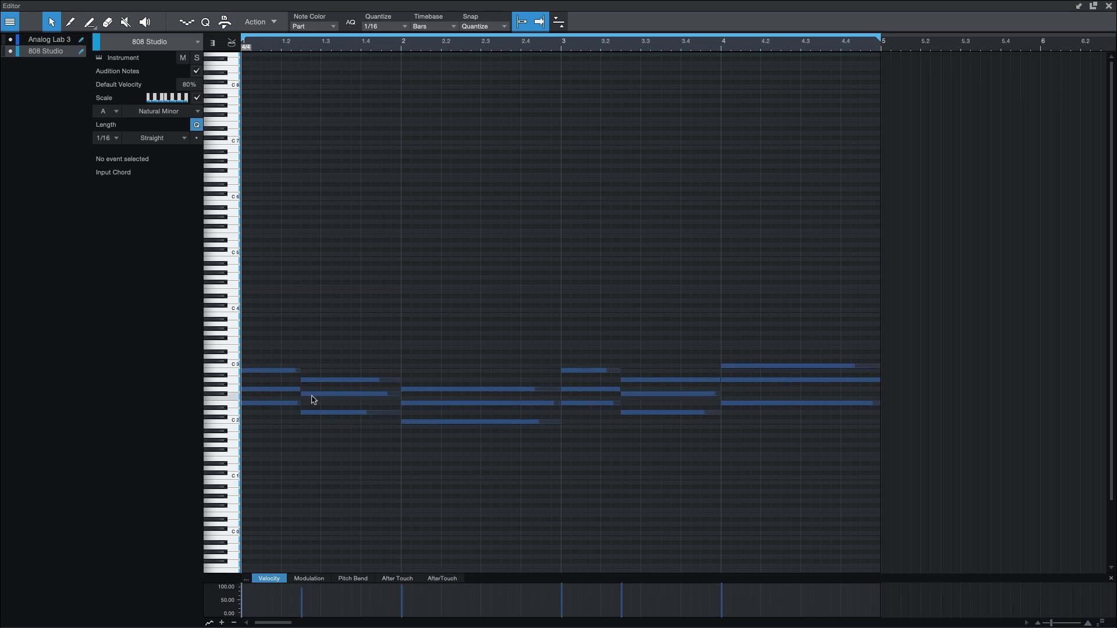
click(324, 380)
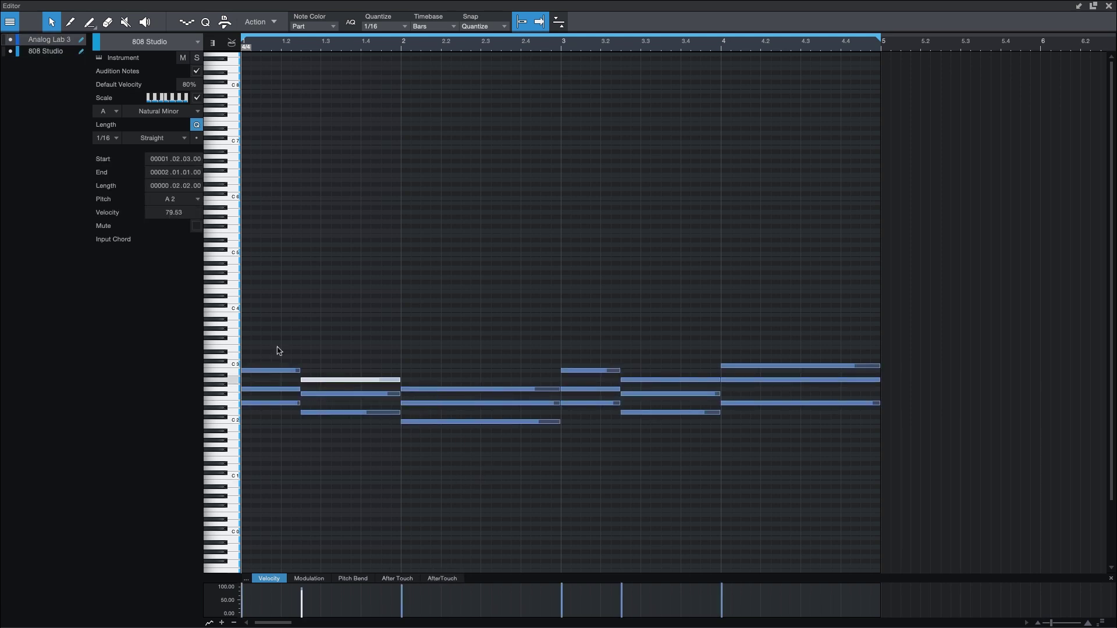
click(80, 40)
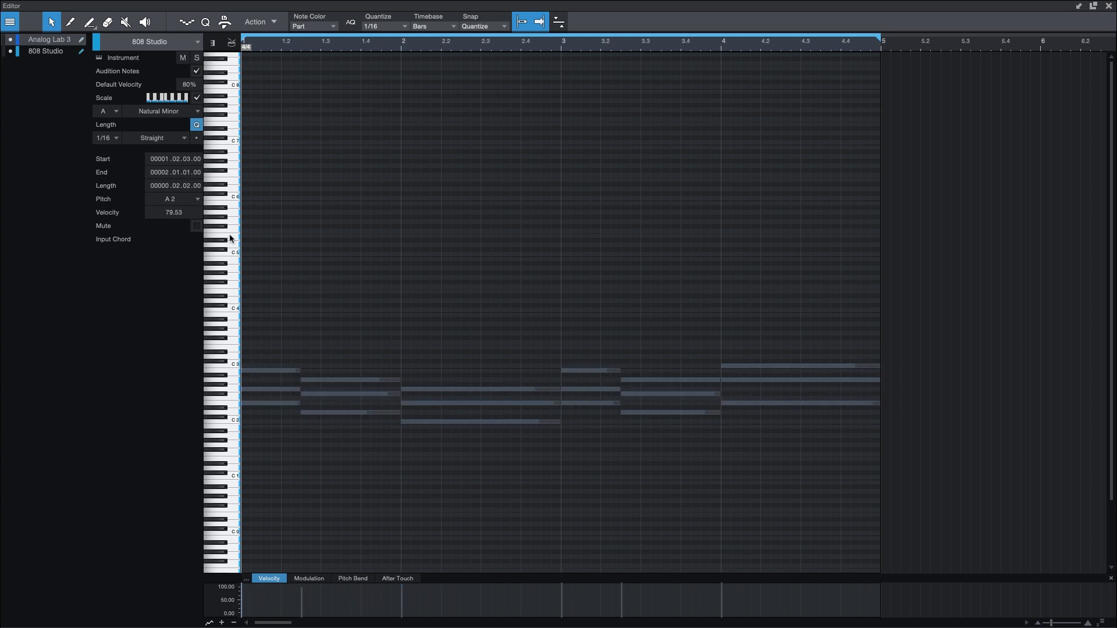
double_click(354, 380)
click(355, 382)
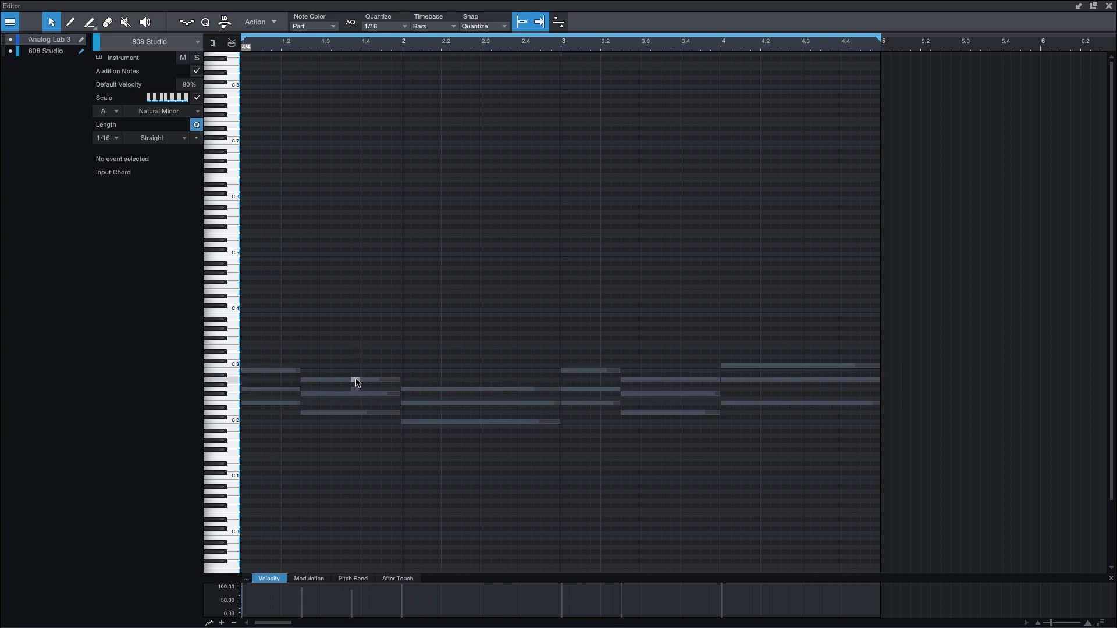
click(53, 53)
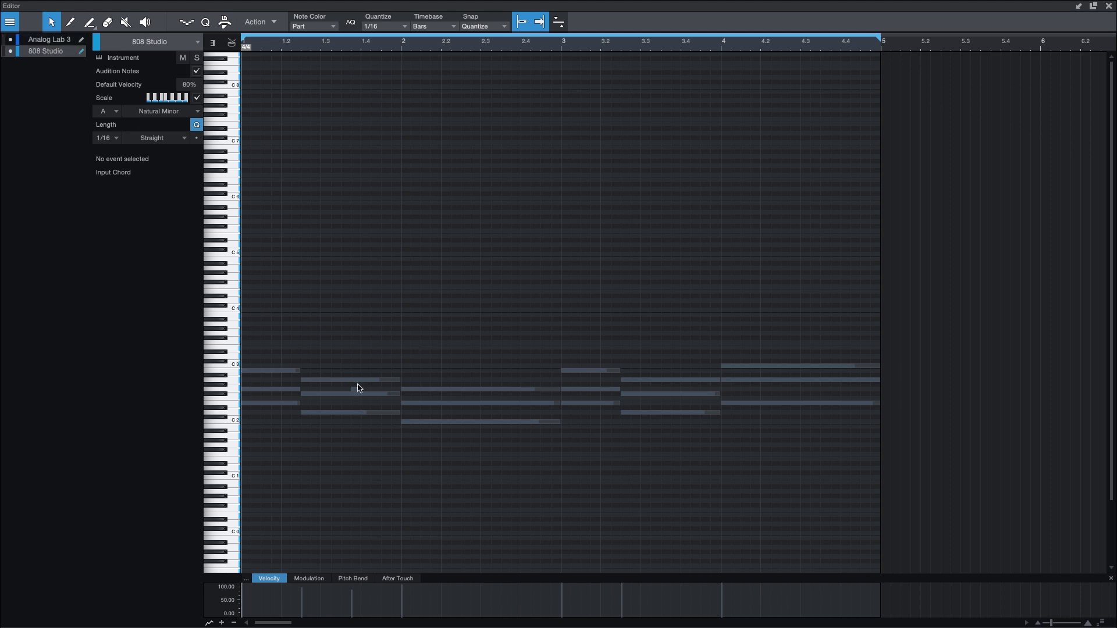
click(232, 407)
Step: Draw the bass notes E2, D2, C2, E2, D2, E2 across bars 1 to 4
click(246, 403)
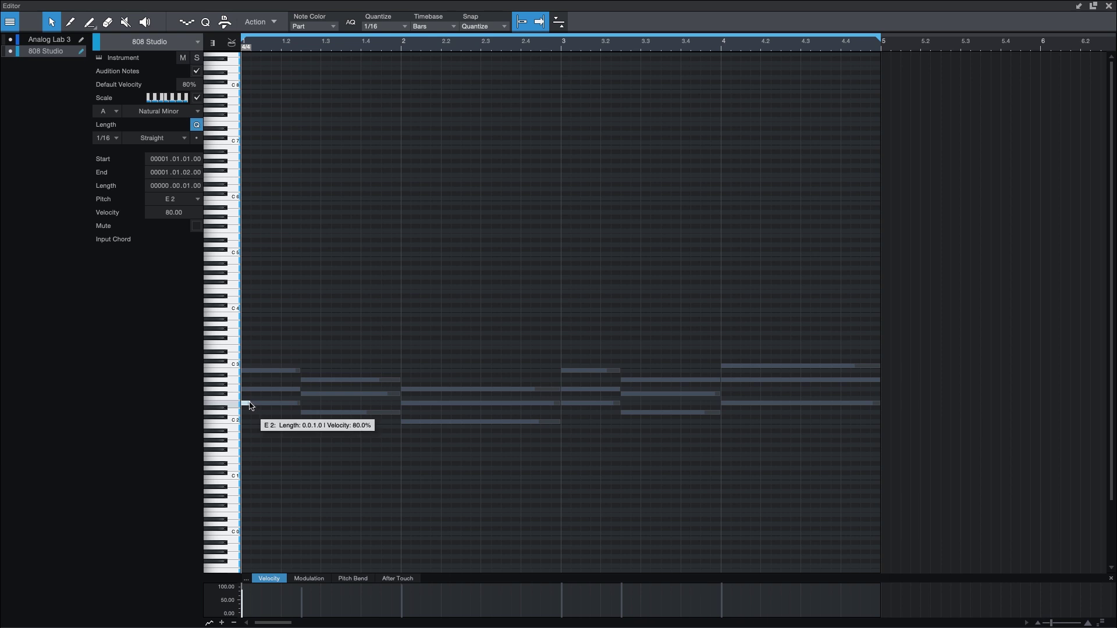
drag(250, 406, 849, 410)
click(304, 413)
click(402, 423)
click(568, 405)
click(624, 413)
click(725, 403)
Step: Make all bass notes legato and transpose them down an octave, checking playback
key(space)
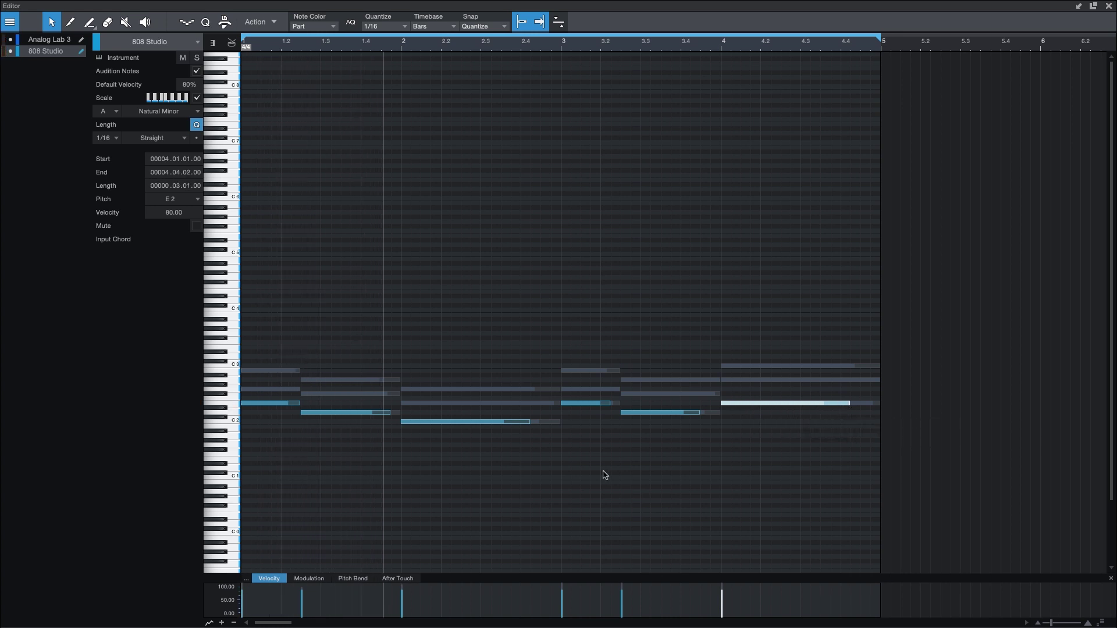
key(space)
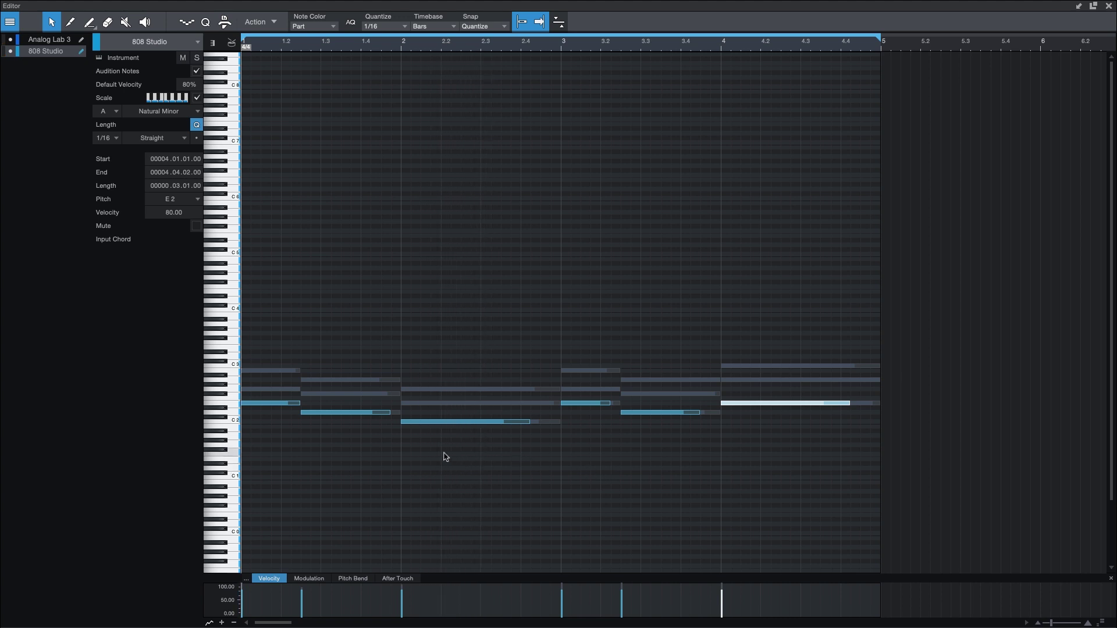
click(430, 466)
key(ctrl+a)
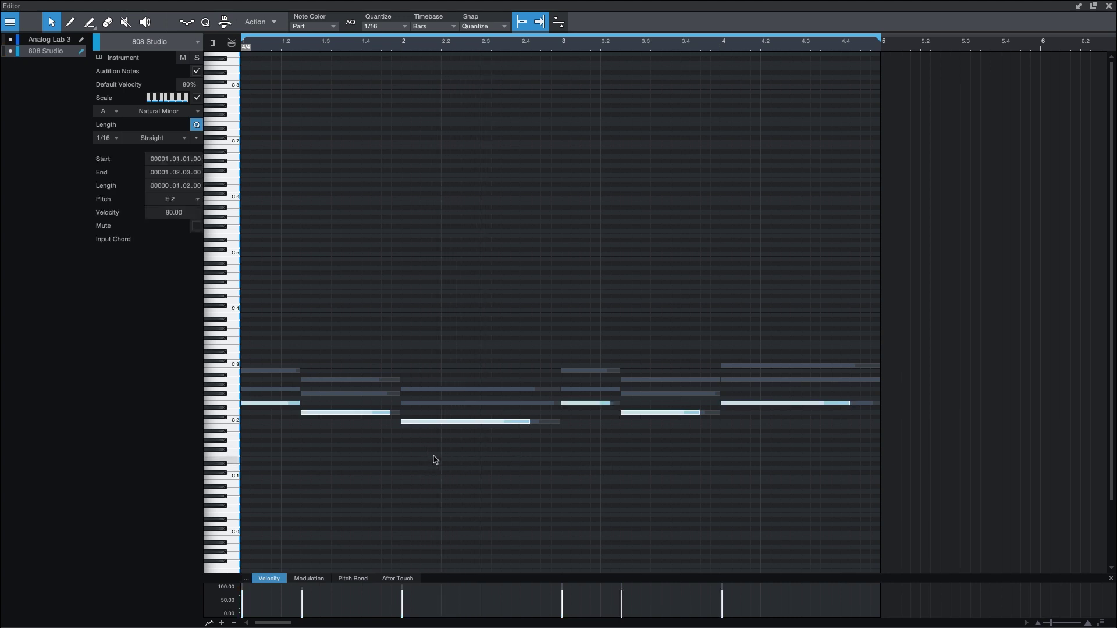
key(ctrl+l)
key(space)
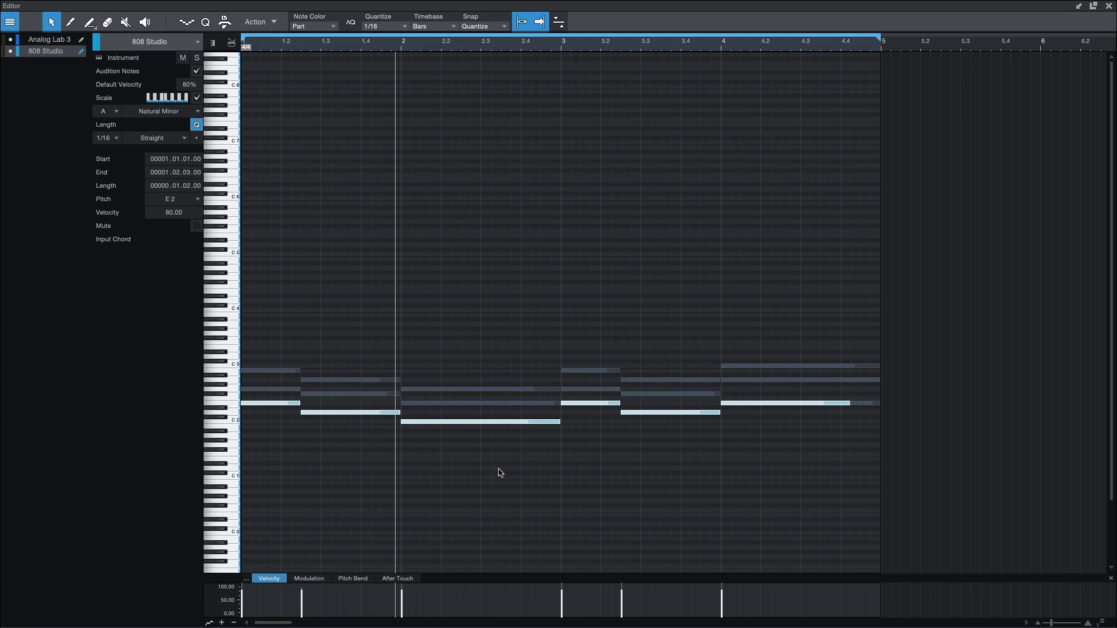
key(space)
key(shift+Down)
key(space)
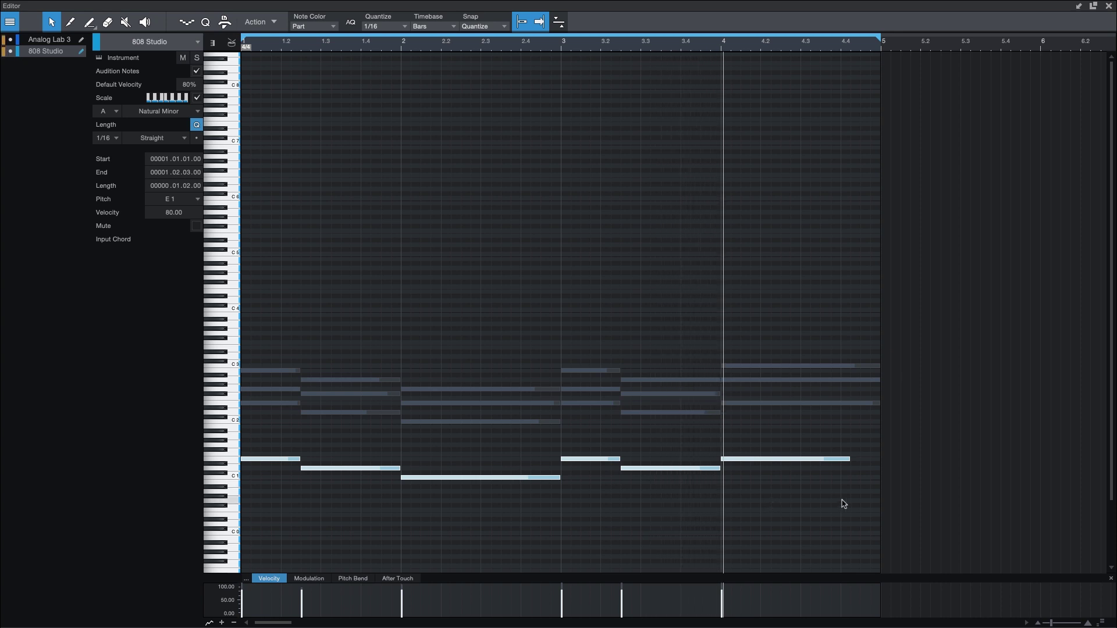
Step: Move the bar-4 bass note to A1, play the line, and close the piano-roll editor
click(769, 515)
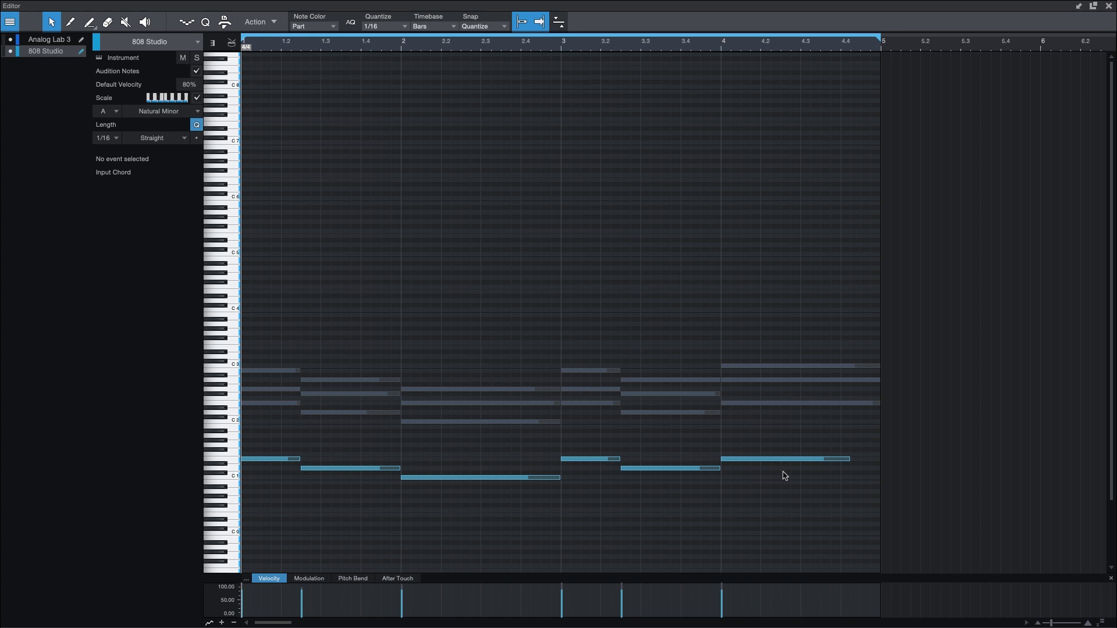
drag(777, 462, 776, 378)
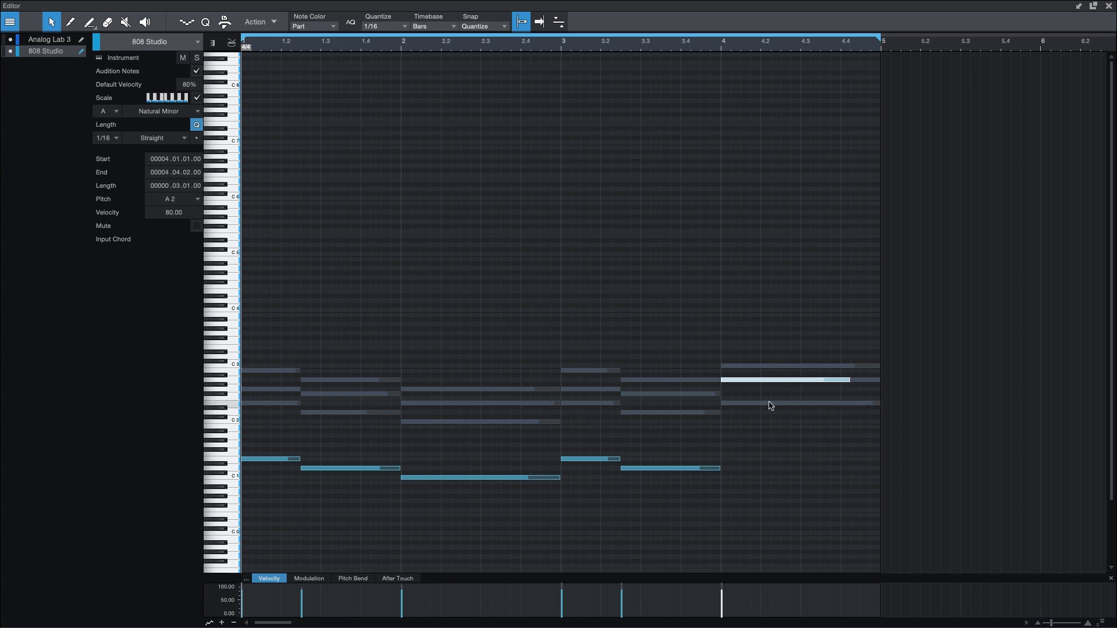
key(shift+Down)
key(space)
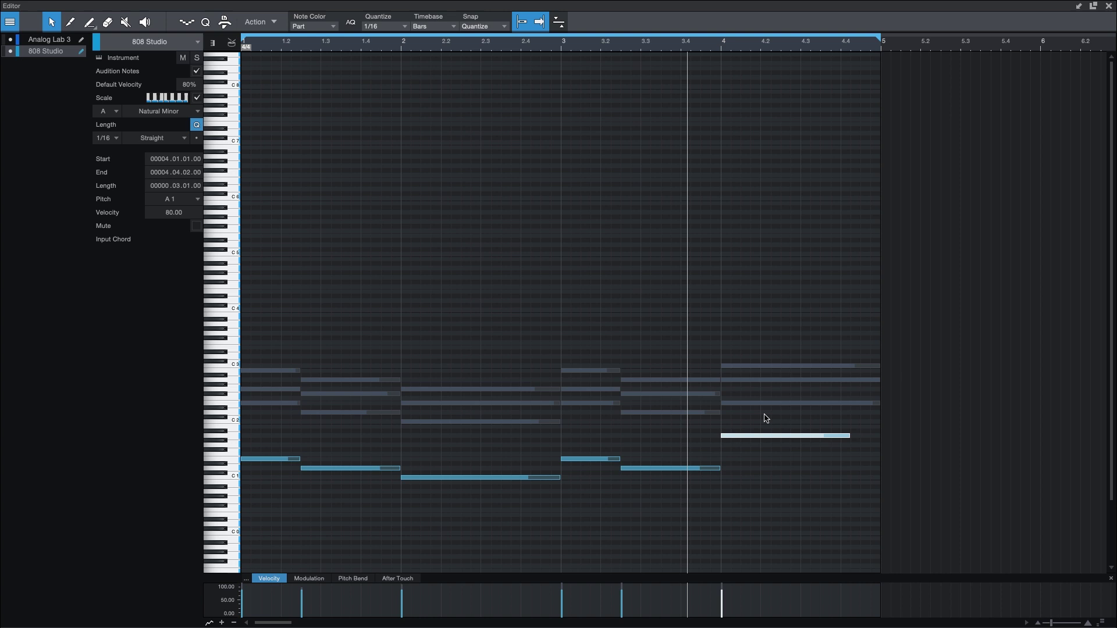
key(space)
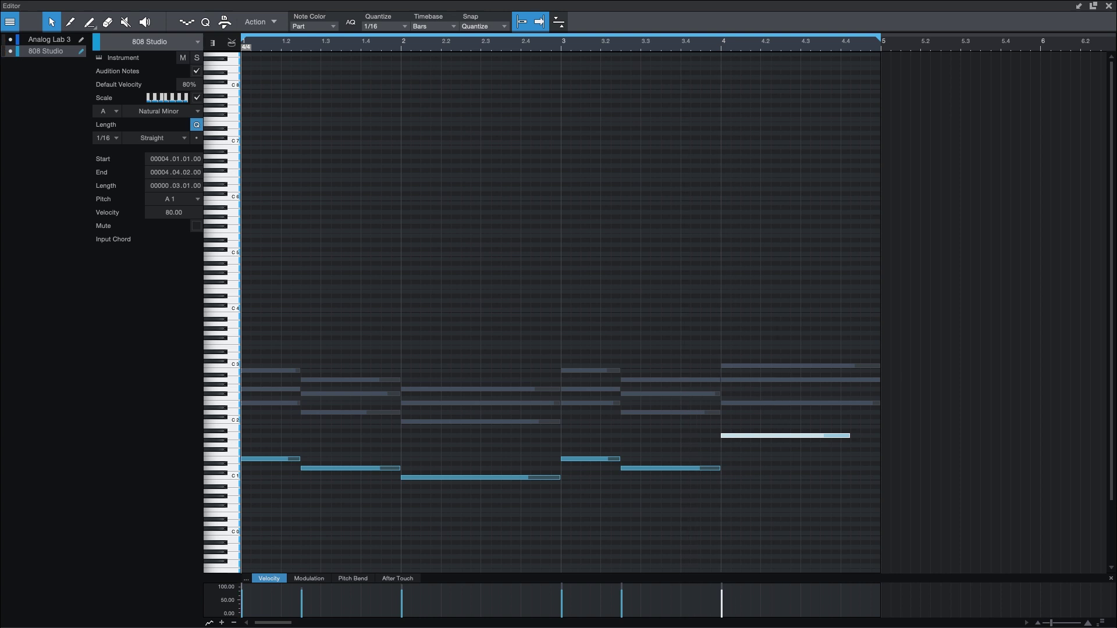
click(1109, 6)
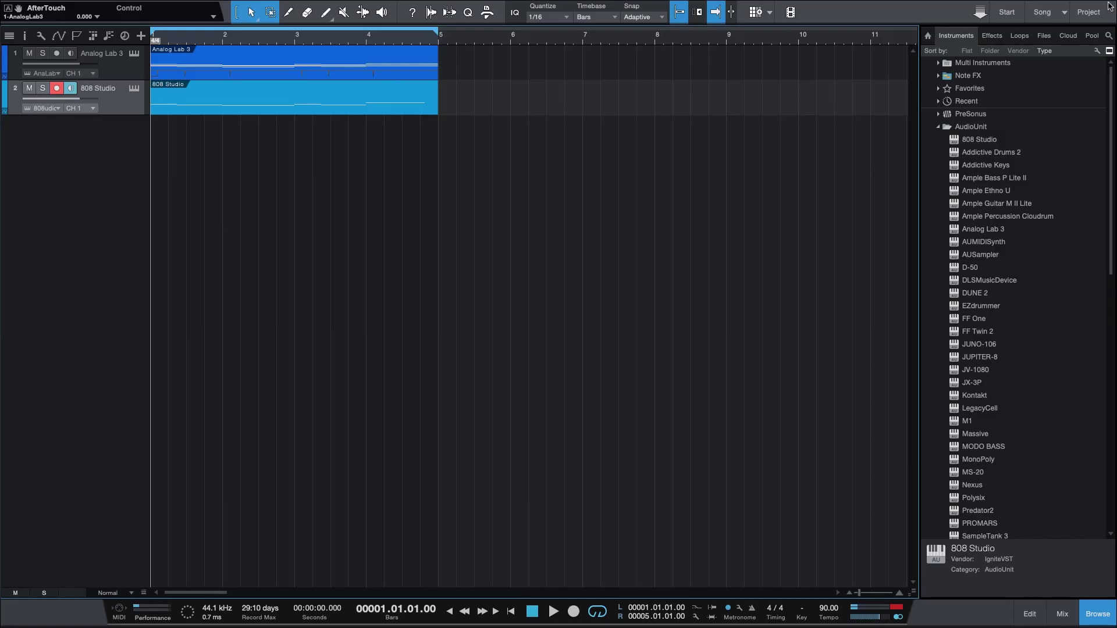